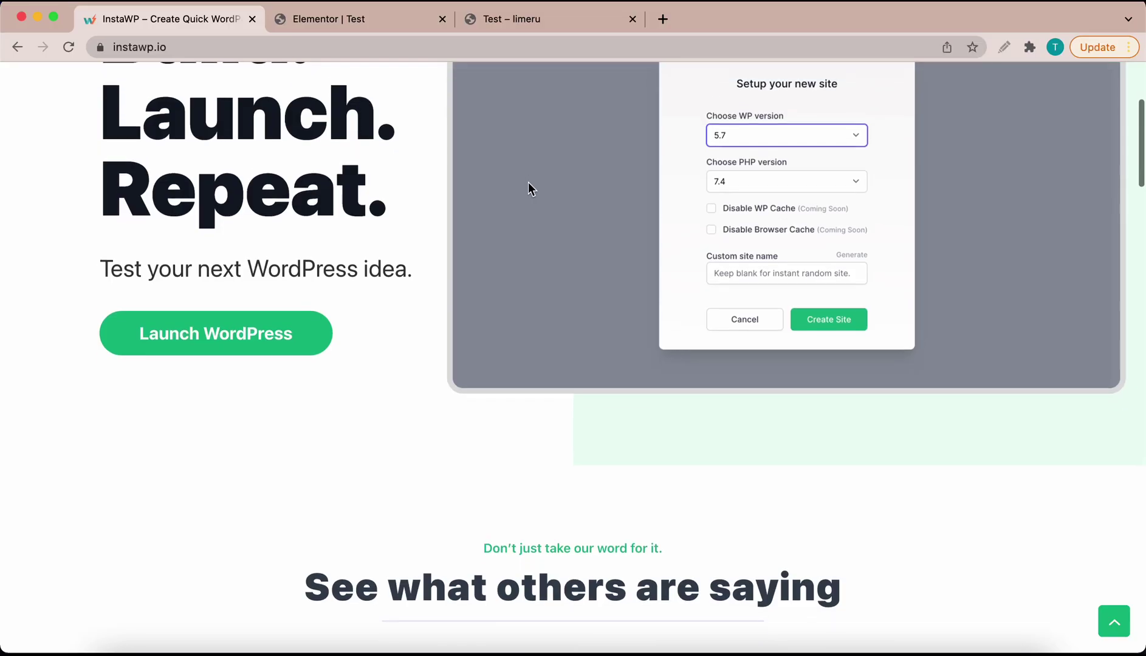
- Move the Learn More button toward the right column, then back under the hero text
scroll(528, 188, "down", 4)
scroll(528, 183, "down", 10)
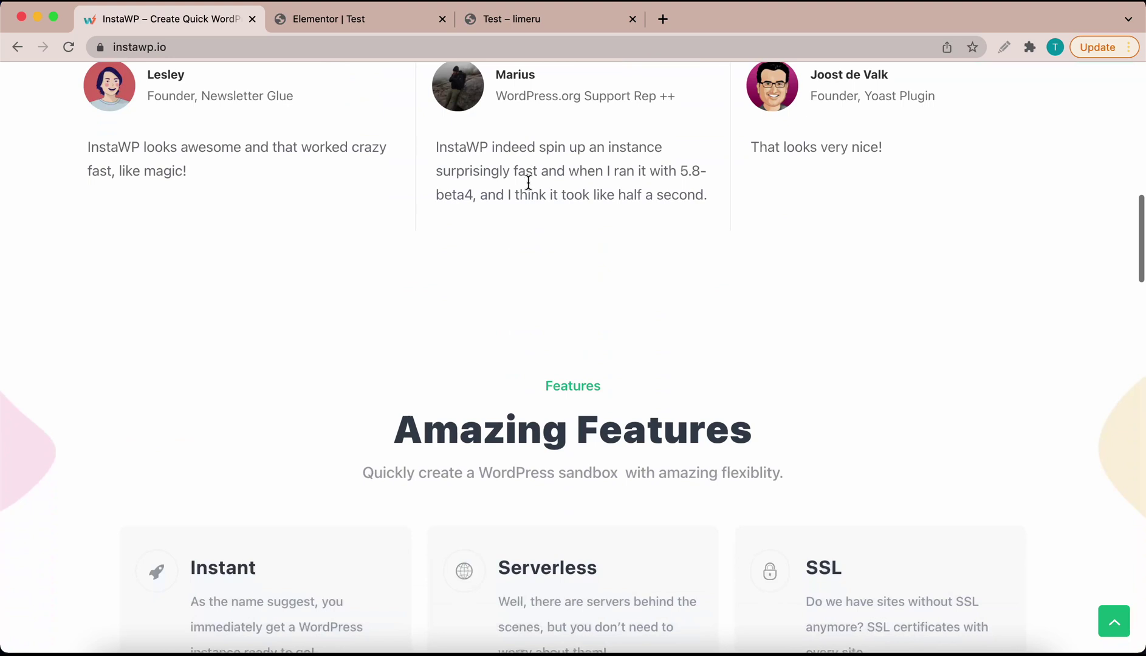
scroll(528, 180, "down", 10)
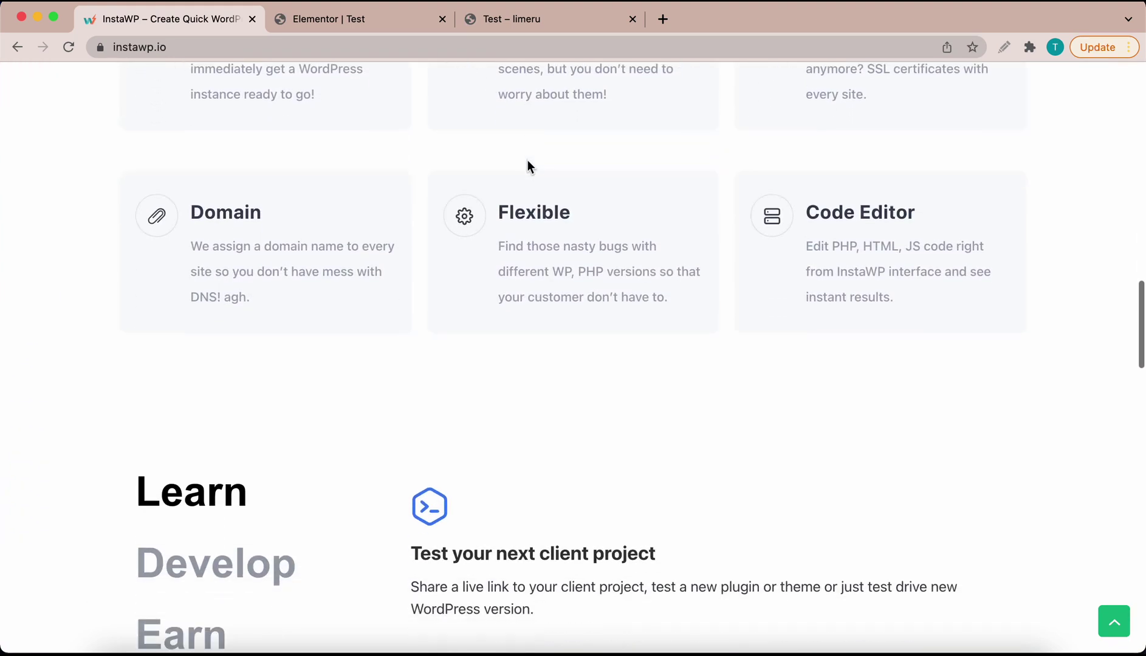
scroll(528, 161, "down", 10)
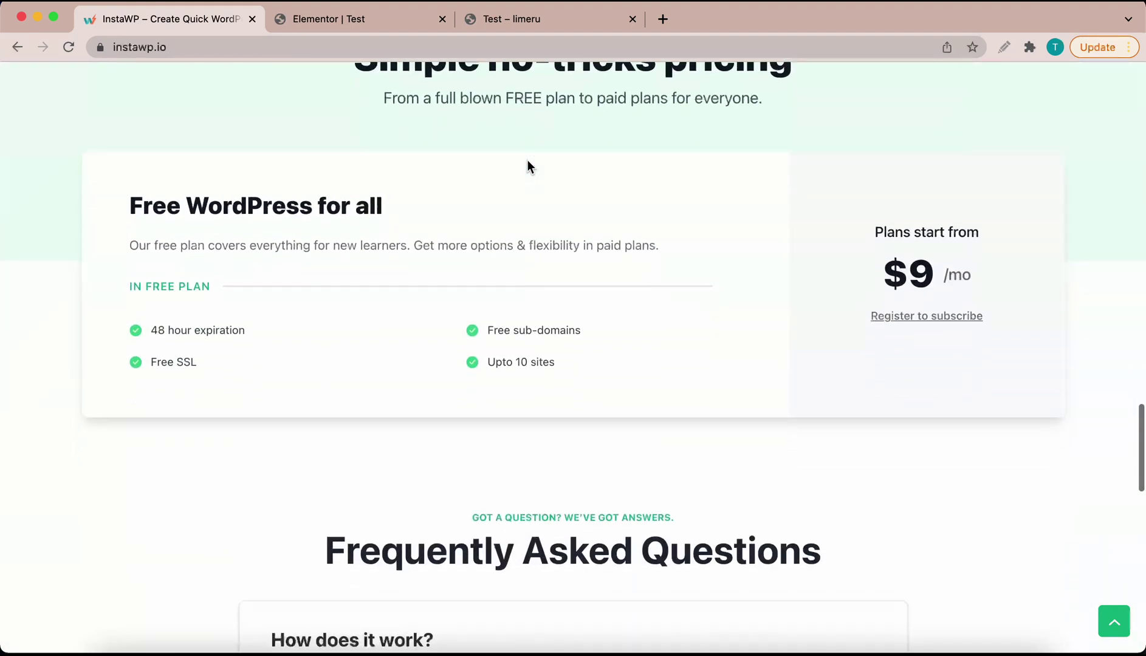
scroll(527, 159, "down", 2)
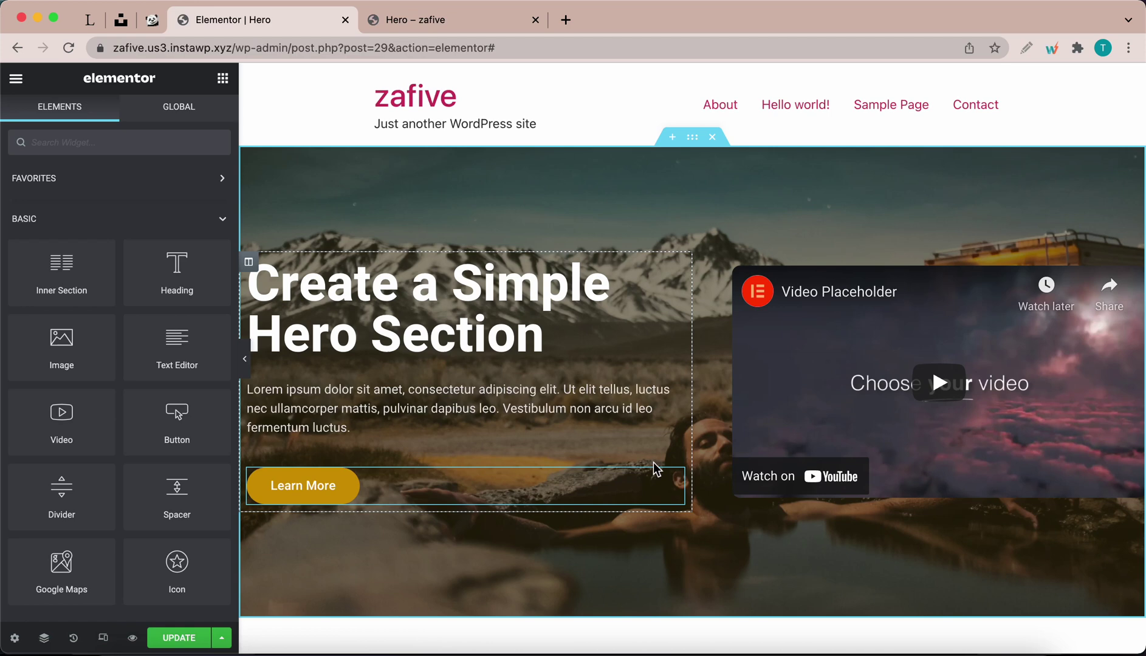
mouse_move(676, 481)
left_mouse_down()
mouse_move(686, 476)
mouse_move(674, 482)
left_mouse_up()
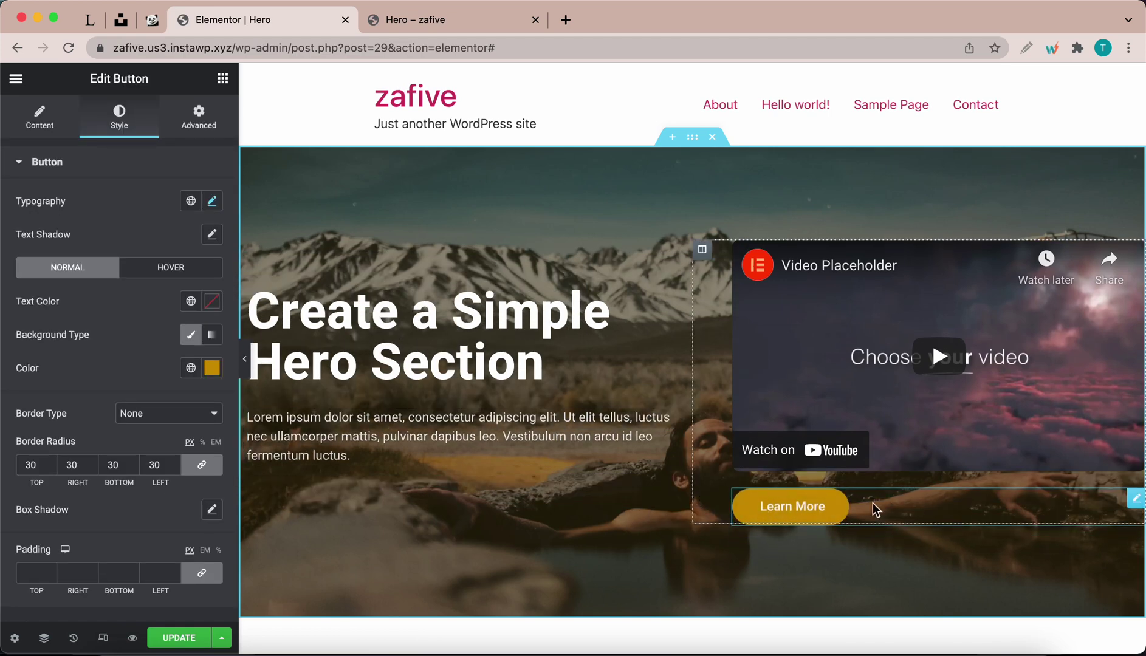
left_click_drag(1134, 499, 550, 435)
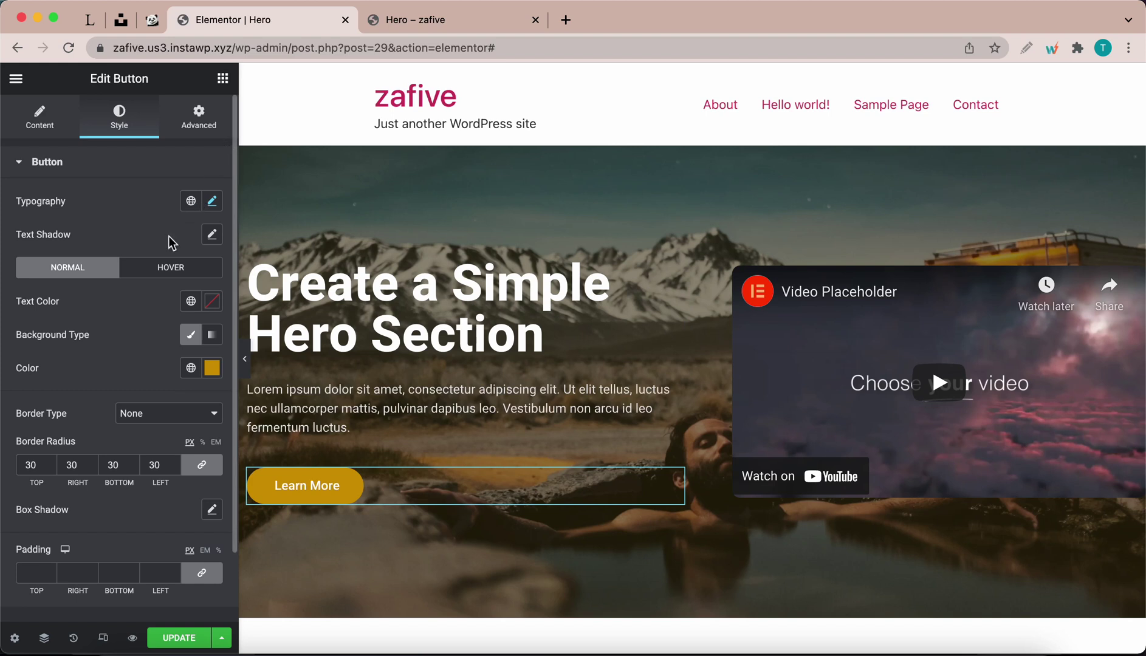
- Set the Learn More button's hover text colour to white, #FFFFFF
left_click(174, 270)
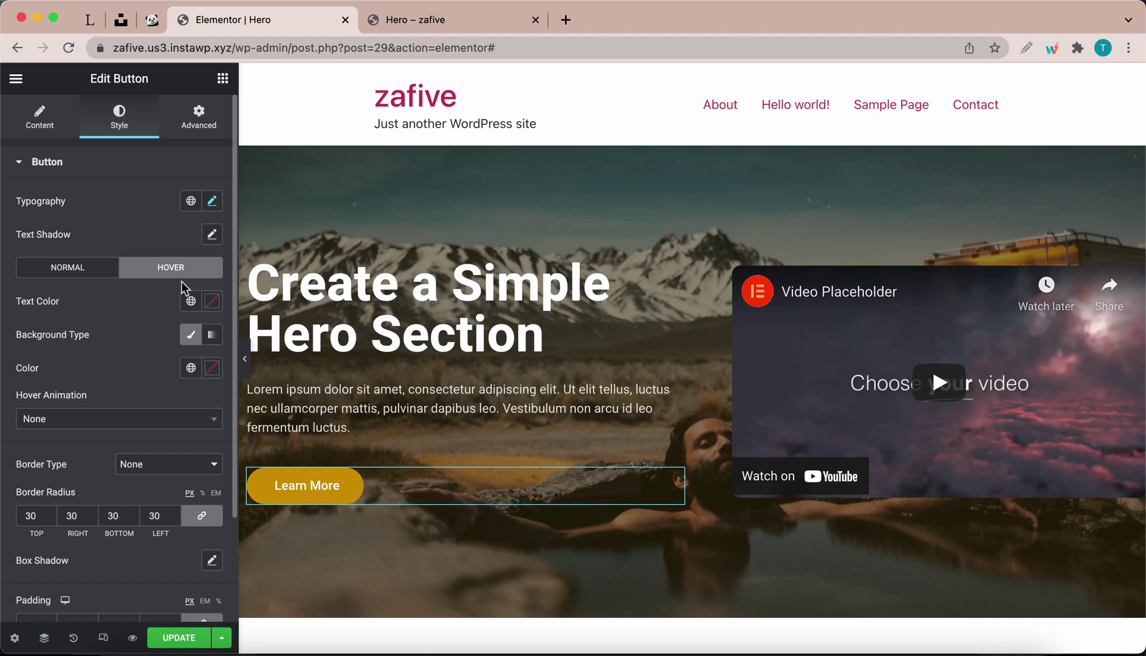
left_click(218, 309)
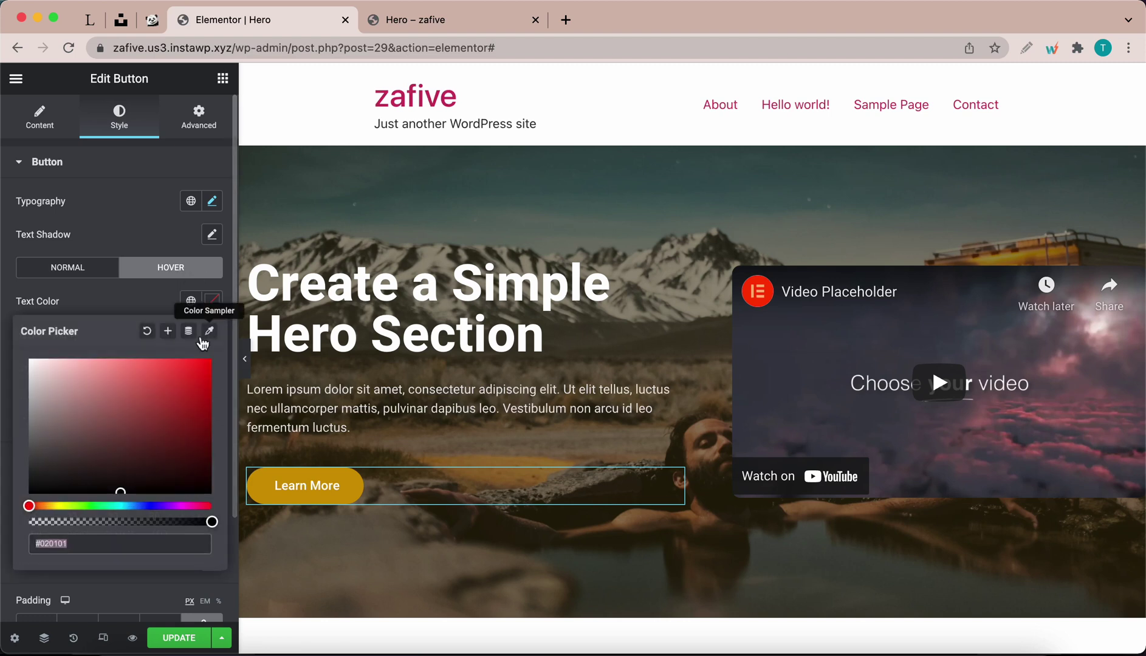
left_click(213, 386)
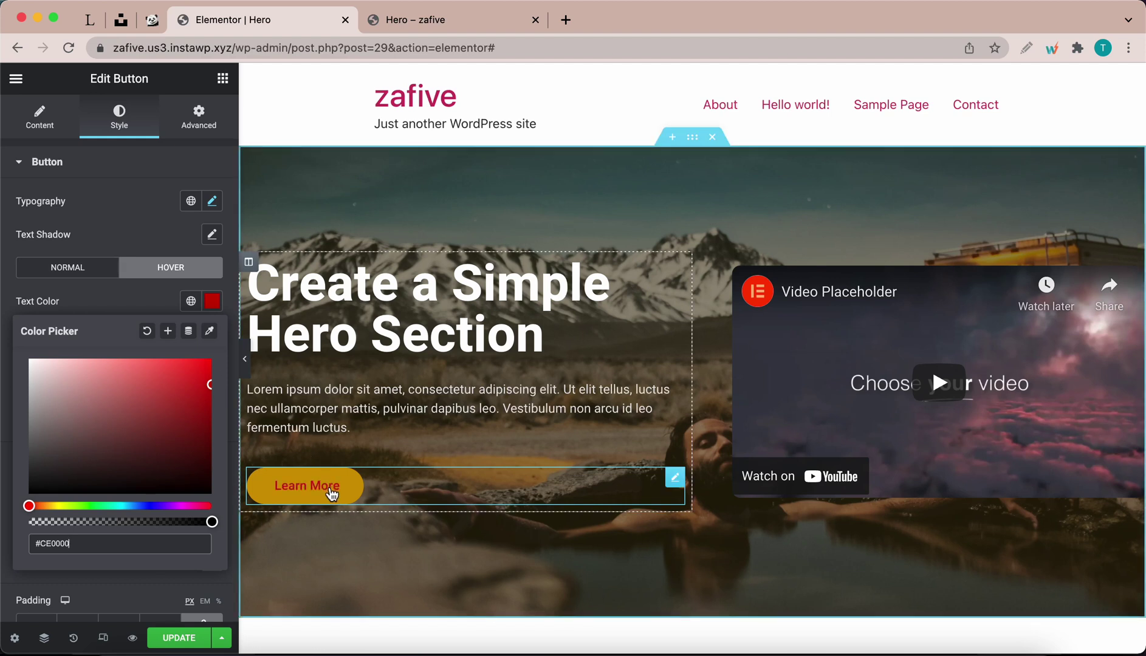
left_click_drag(107, 379, 16, 347)
left_click(147, 299)
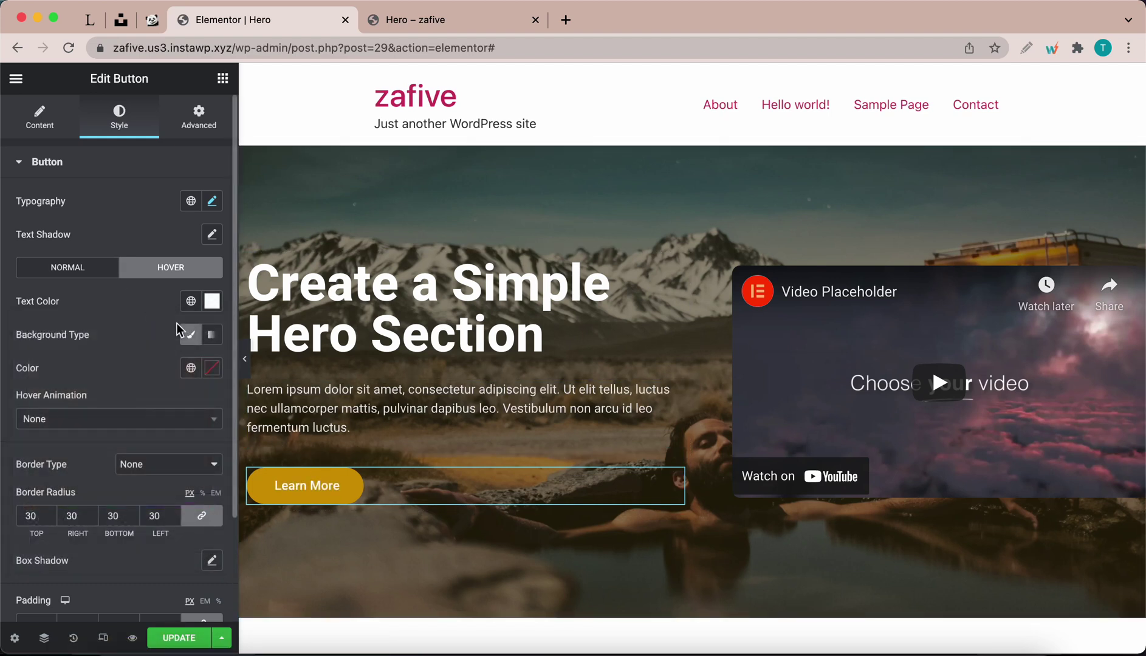
- Try a gradient hover background, clear its colour, and return Background Type to Classic
left_click(213, 336)
left_click(212, 368)
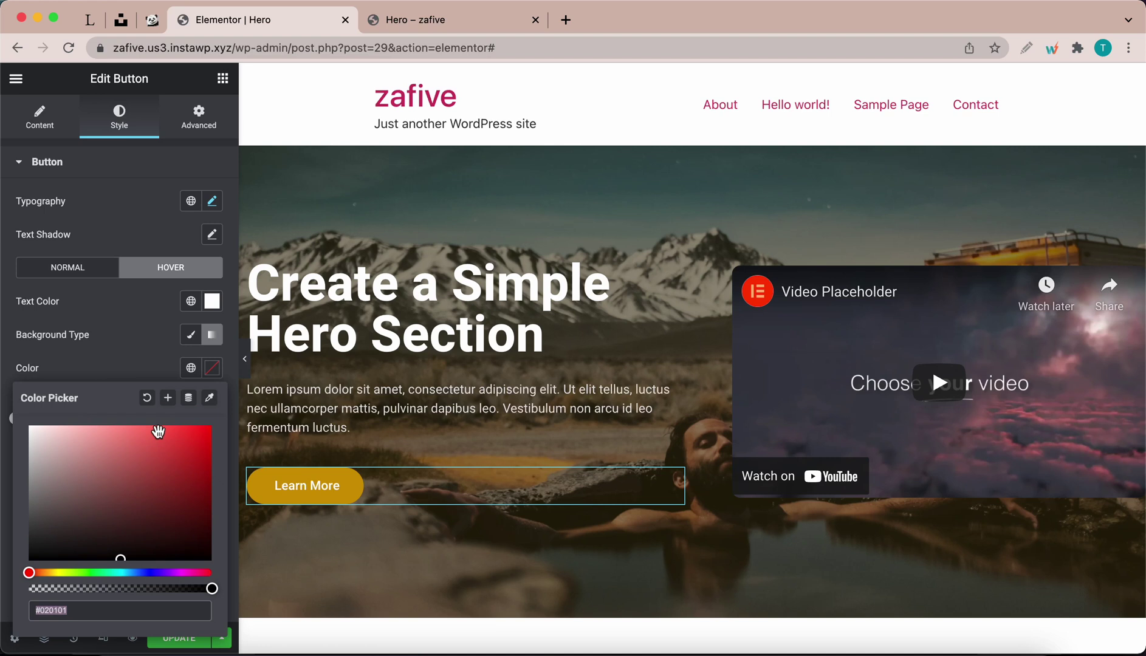
left_click_drag(159, 434, 108, 458)
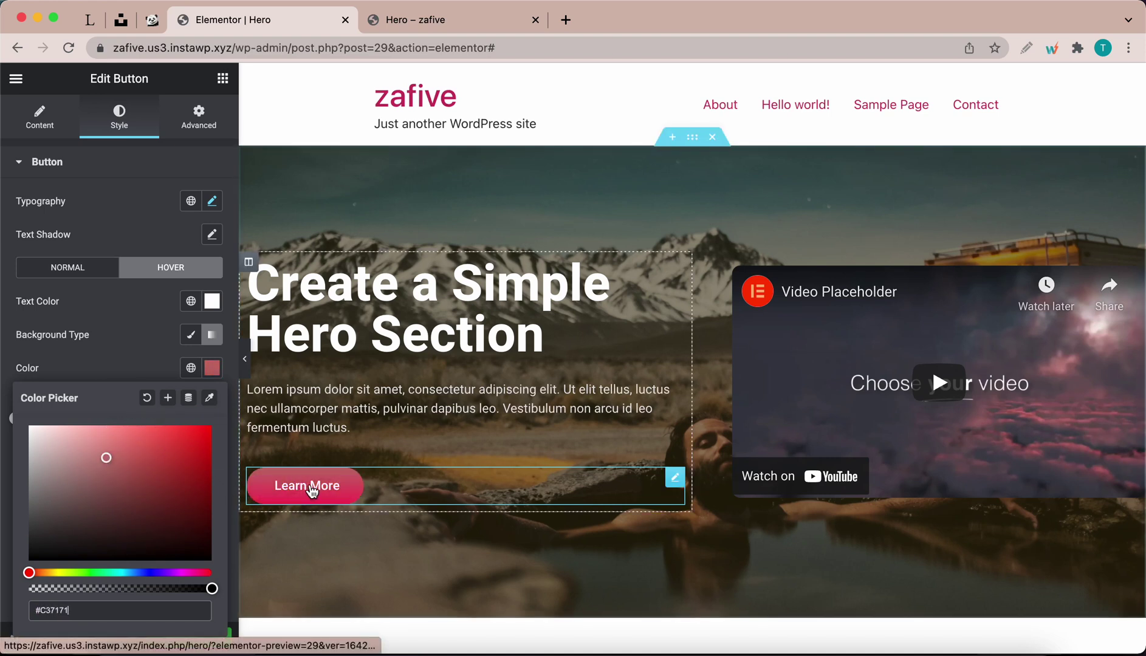
left_click(147, 398)
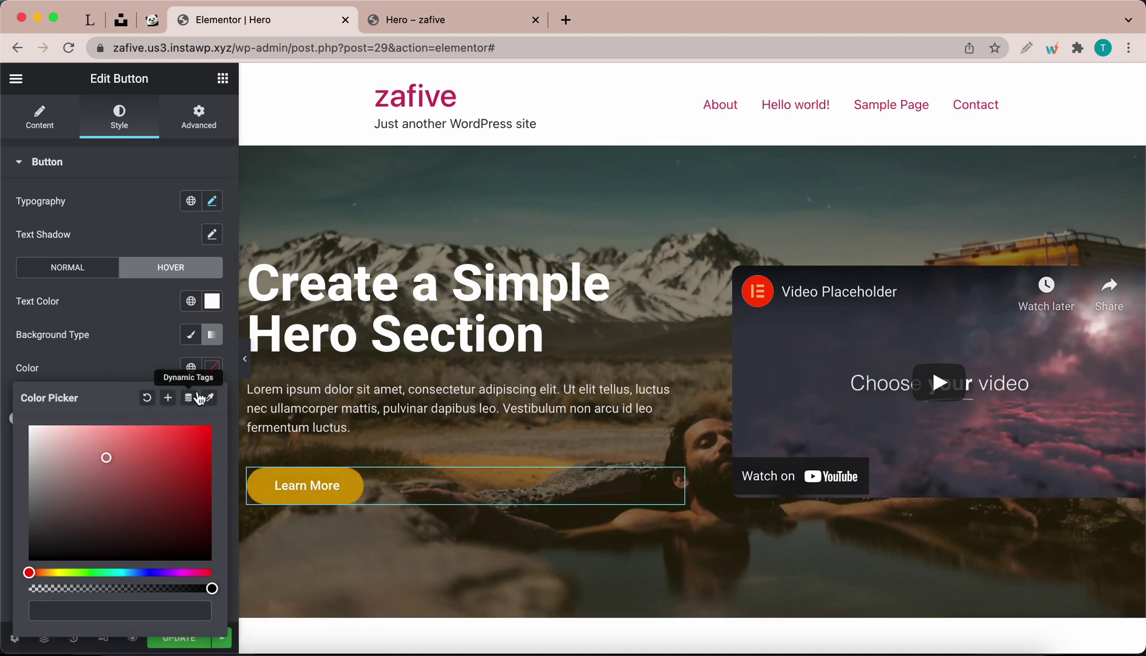
left_click(212, 368)
left_click(190, 335)
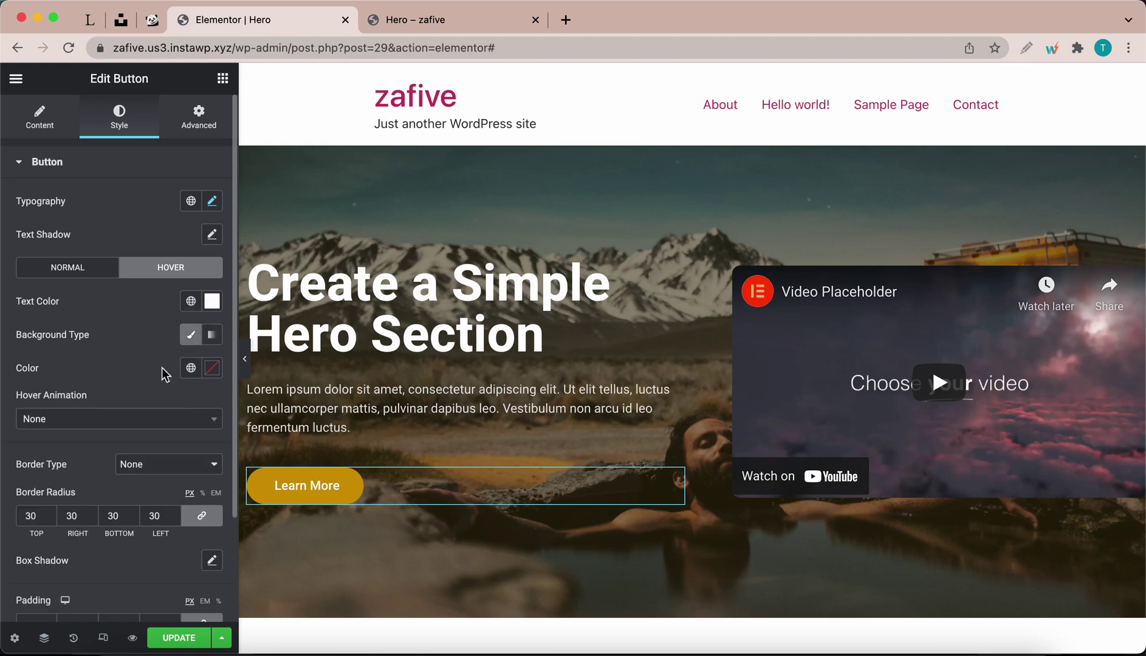
- Eyedrop the button's gold and darken it to #966D00 for the hover background
left_click(212, 367)
left_click(210, 398)
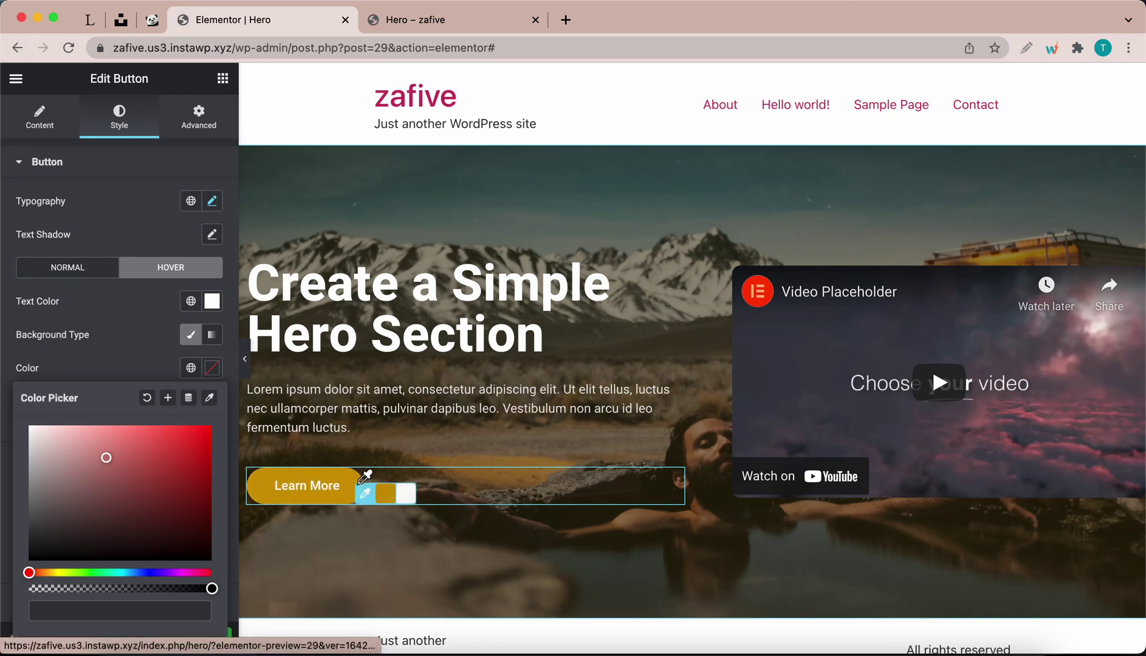
left_click(386, 492)
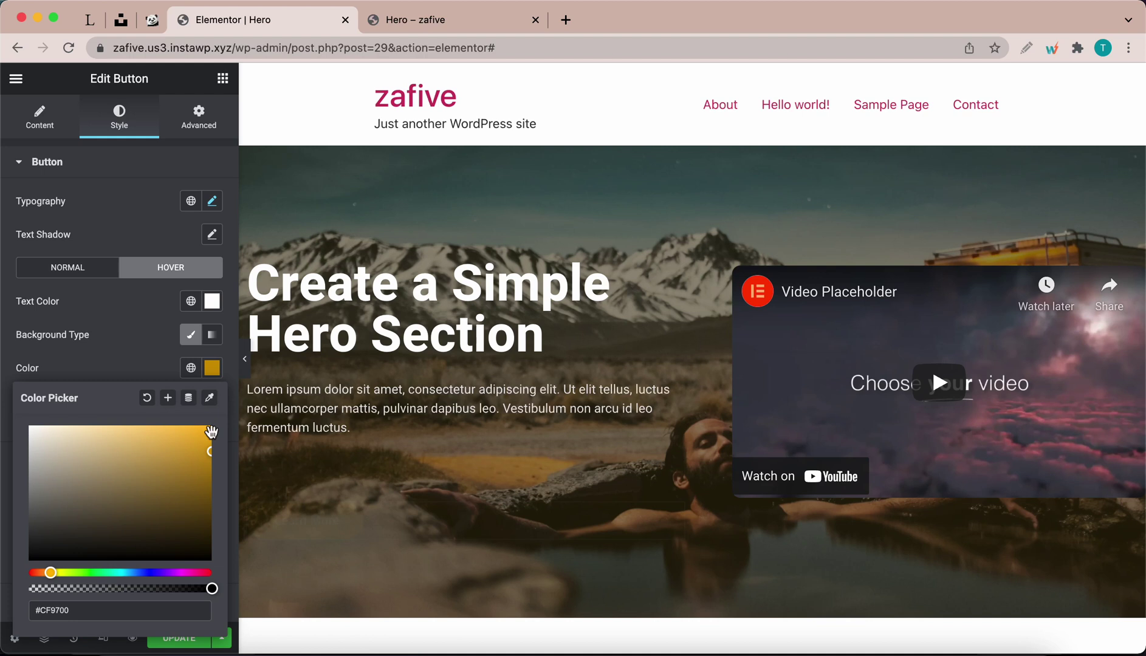
left_click_drag(210, 443, 208, 484)
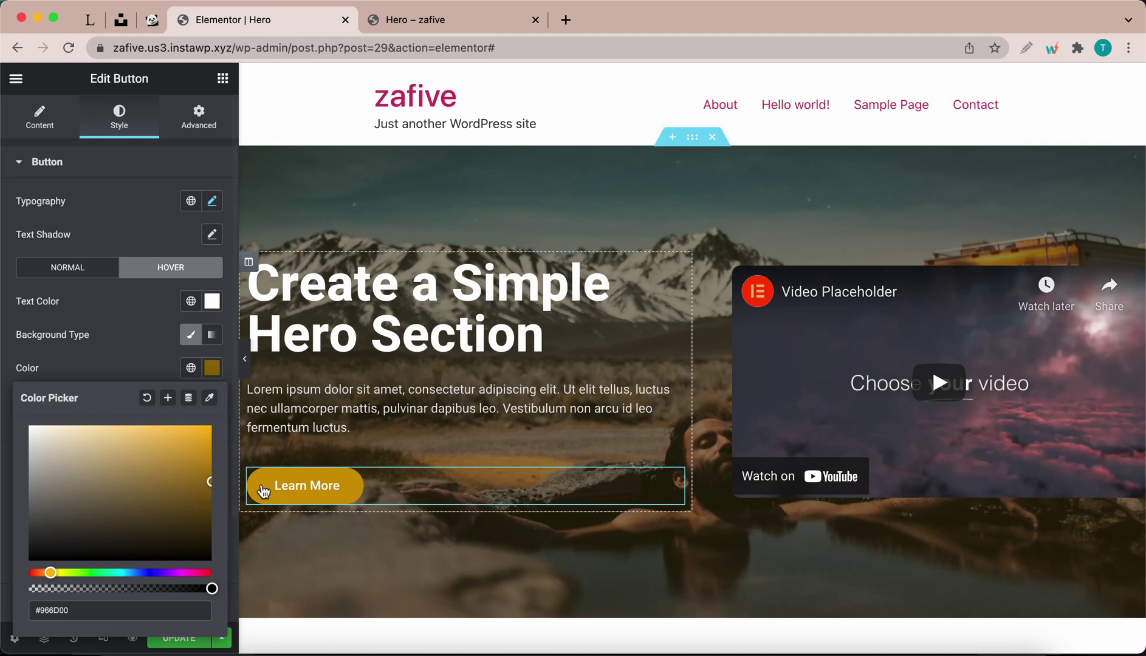
left_click(157, 372)
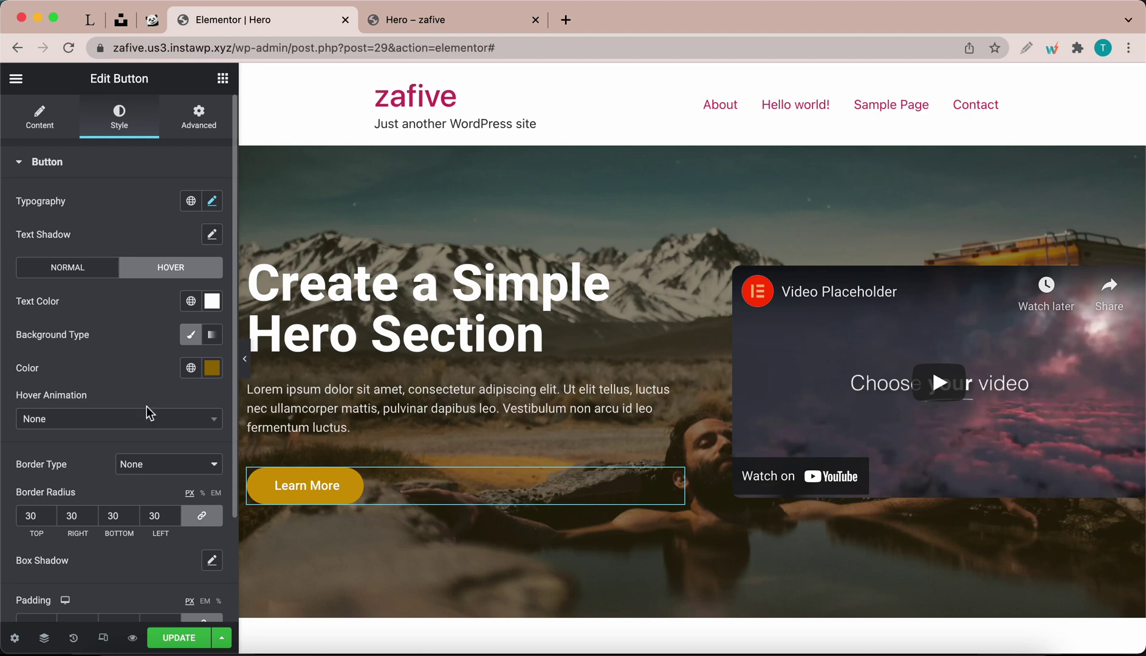
- Try the Grow and Shrink hover animations on the Learn More button
left_click(146, 421)
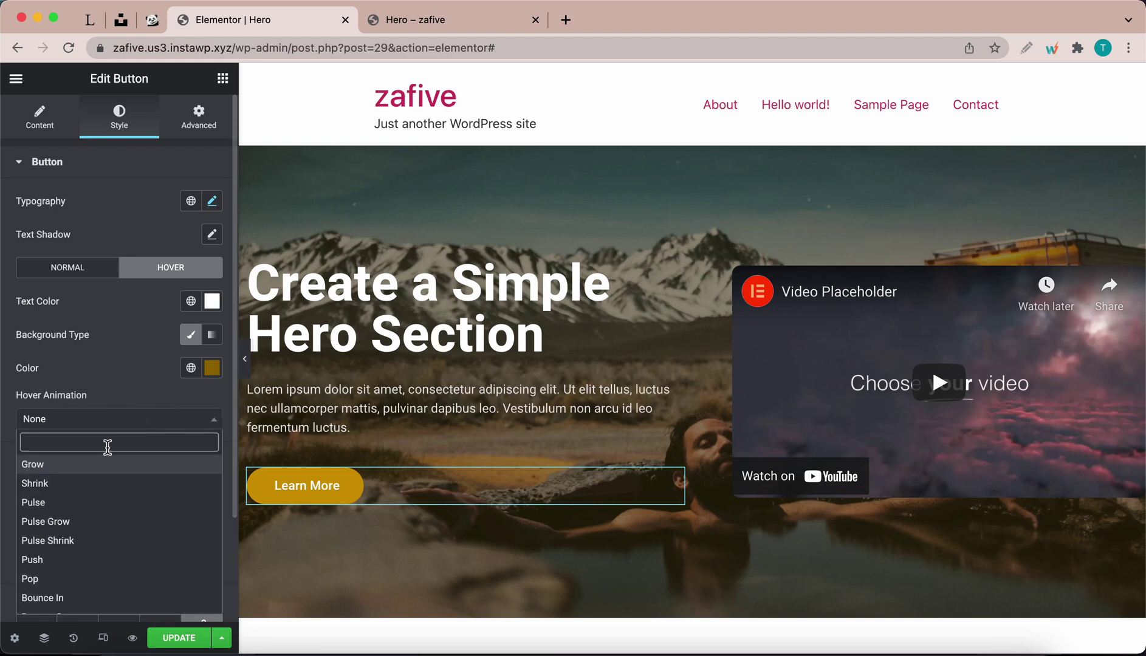
left_click(78, 473)
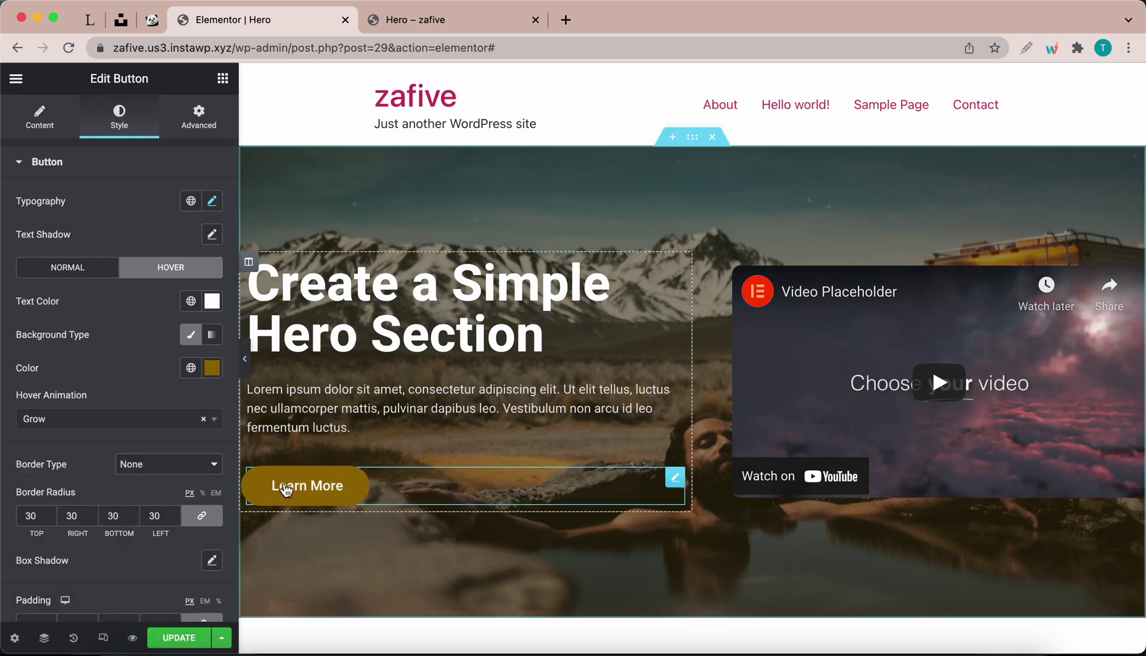
left_click(143, 426)
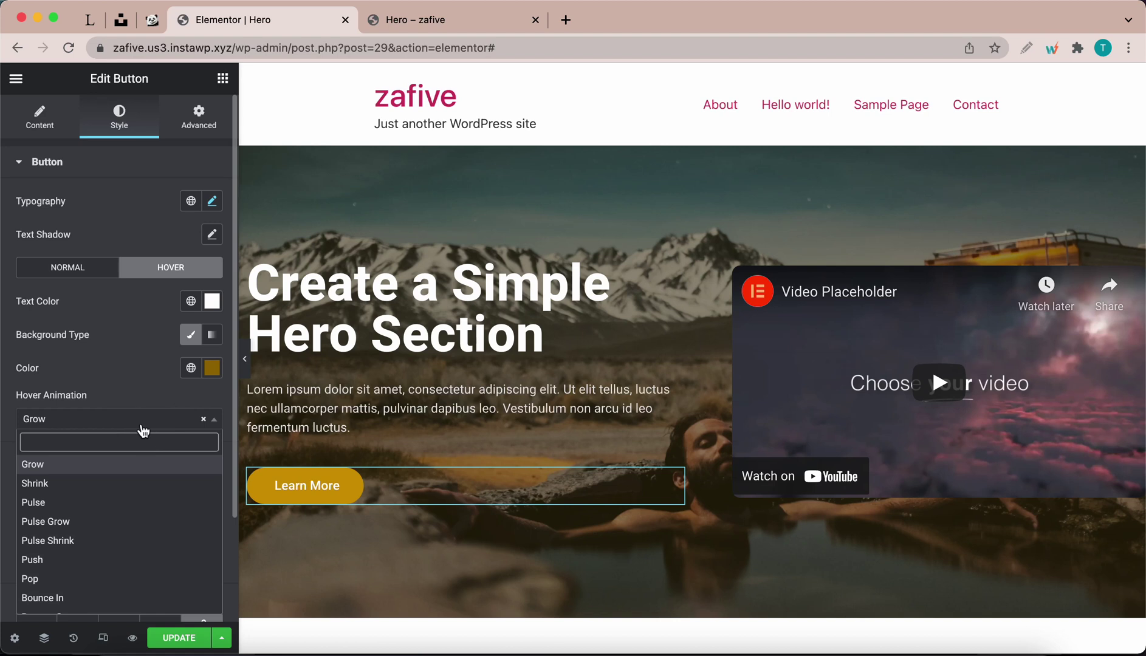
left_click(92, 477)
- Try Pulse and Pulse Shrink, then set the hover animation back to None
left_click(97, 420)
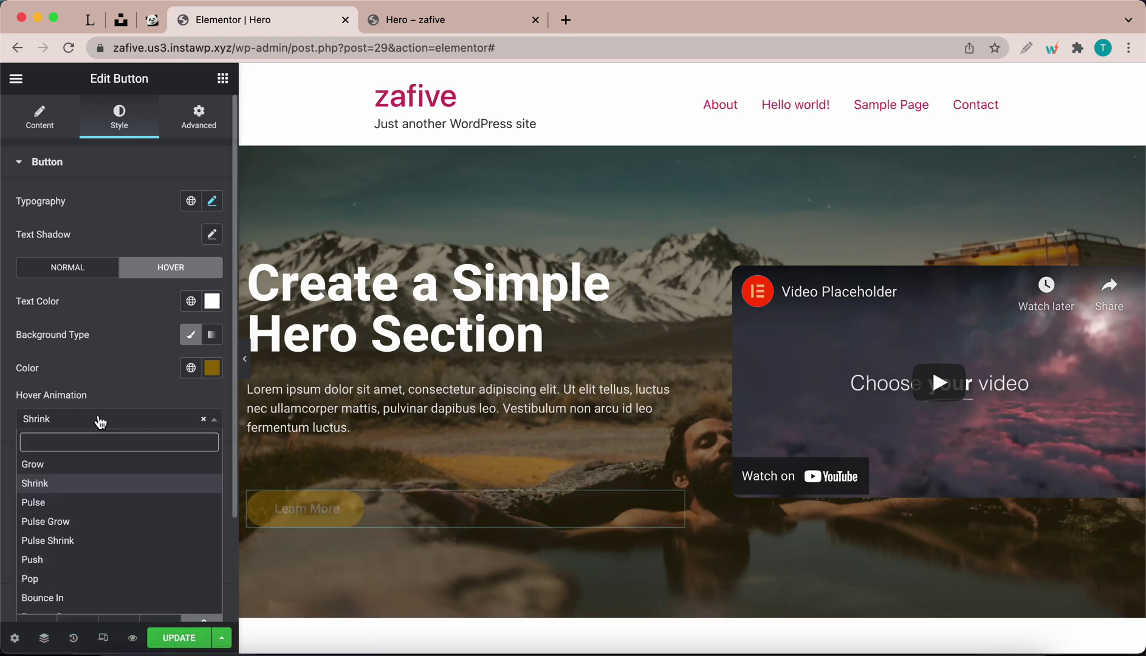
left_click(76, 502)
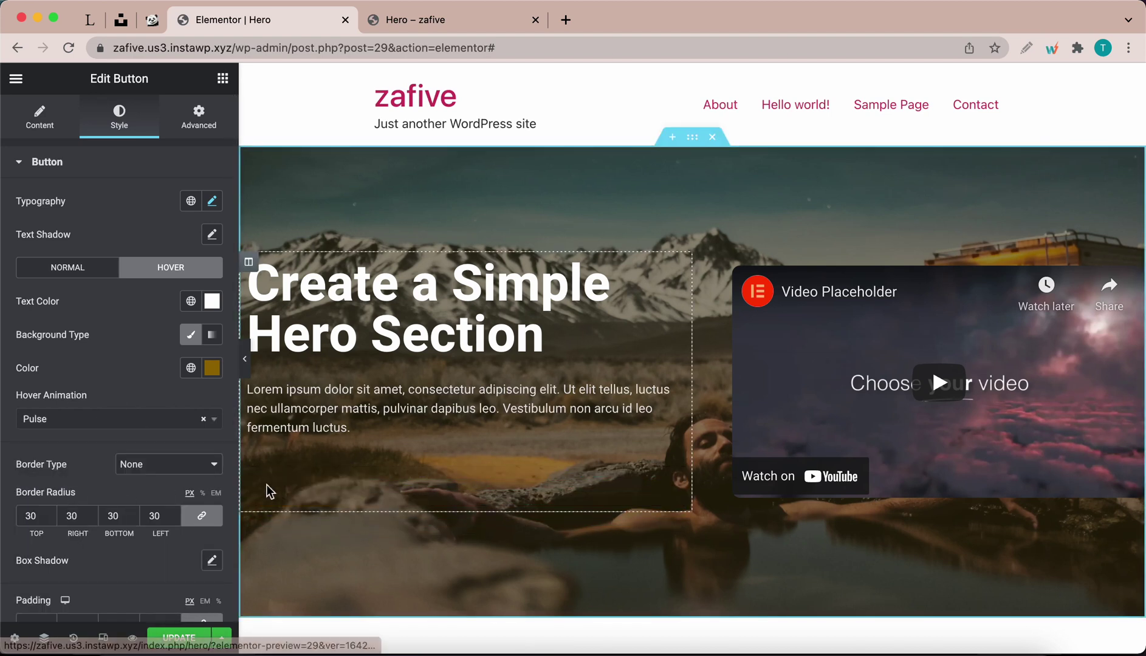
left_click(95, 430)
scroll(113, 527, "down", 2)
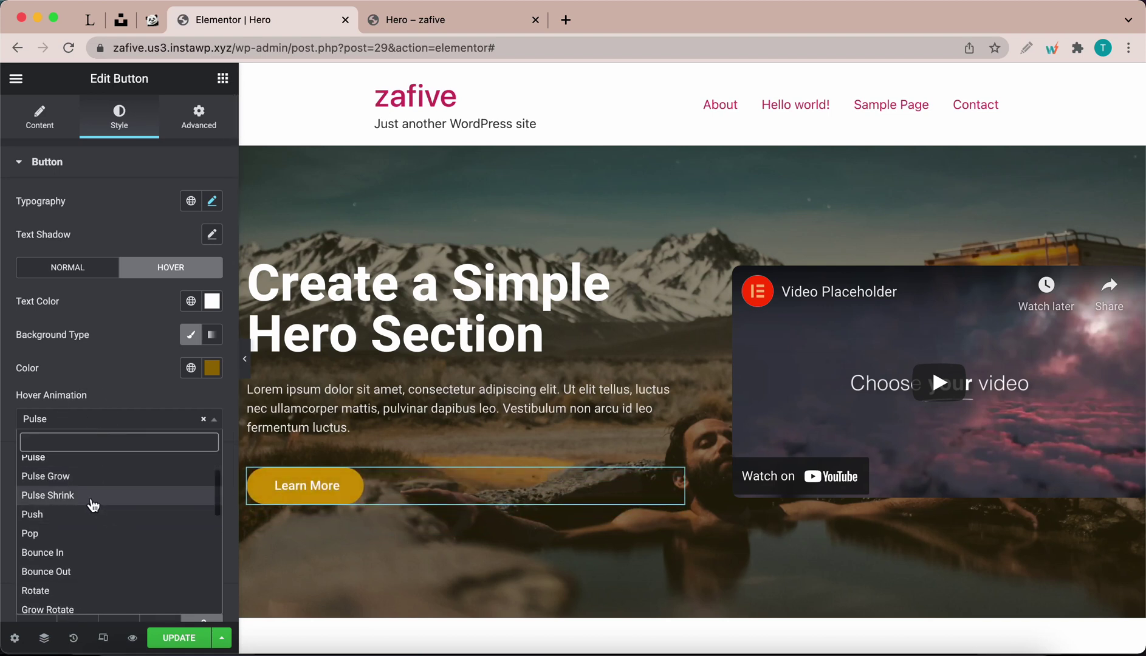
left_click(92, 504)
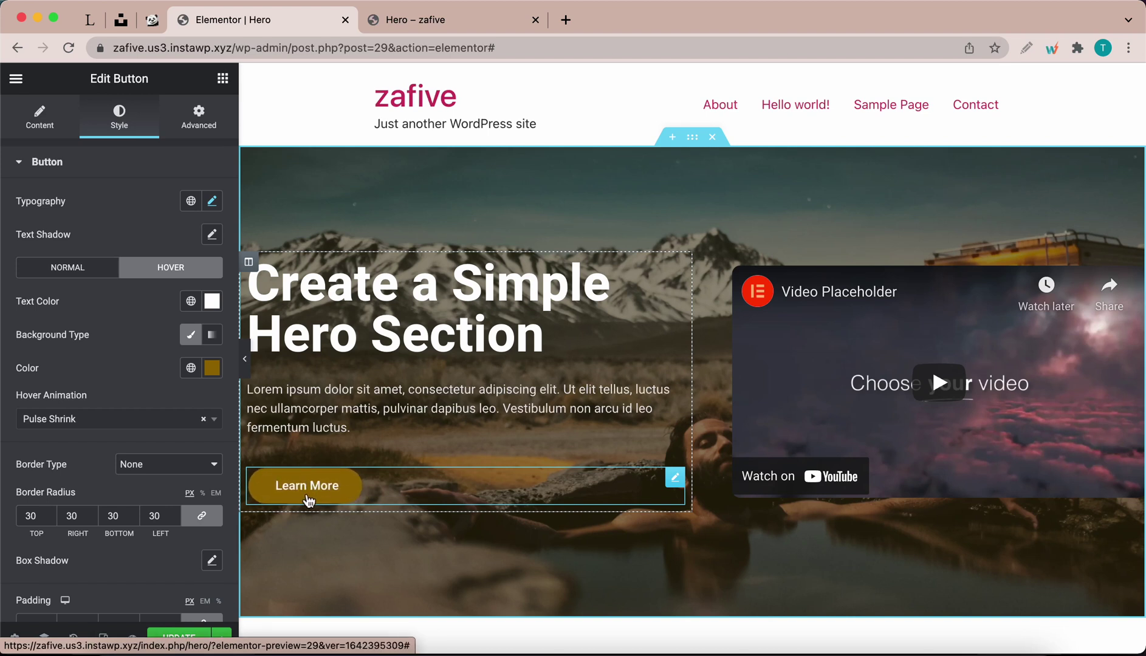
left_click(203, 419)
scroll(174, 432, "down", 2)
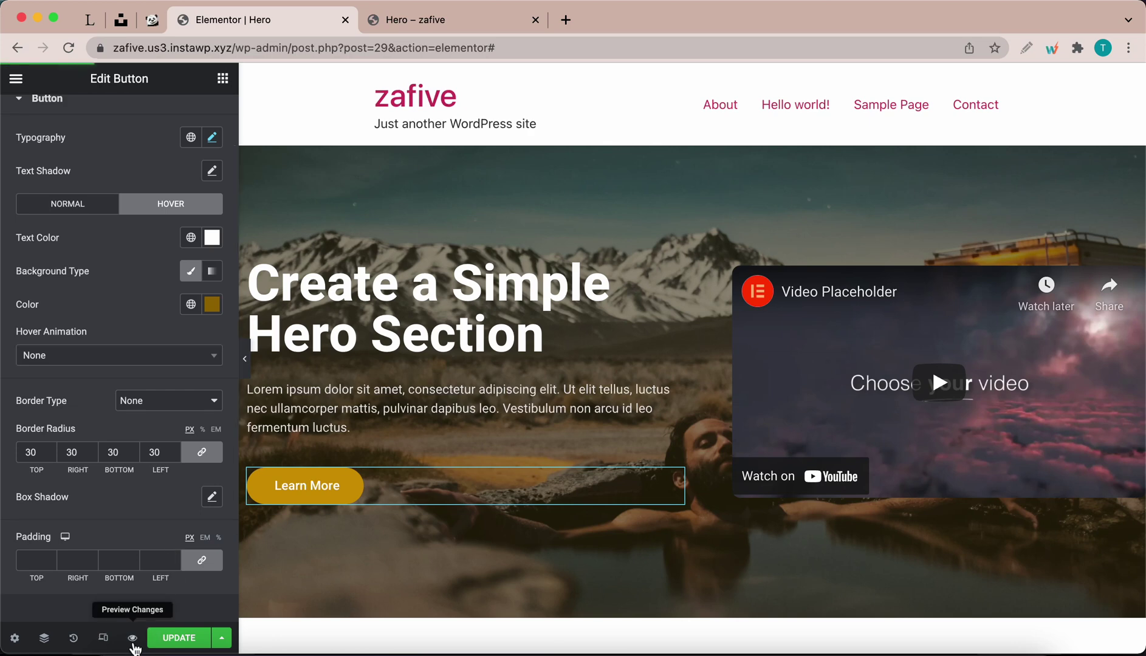
left_click(133, 644)
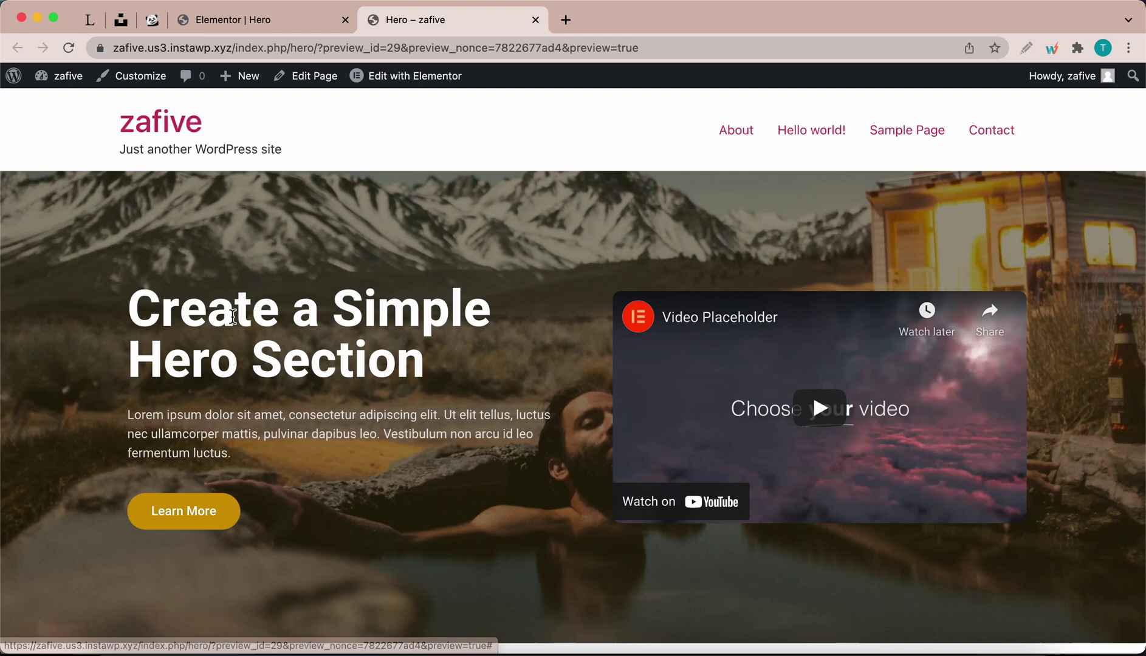
left_click(249, 21)
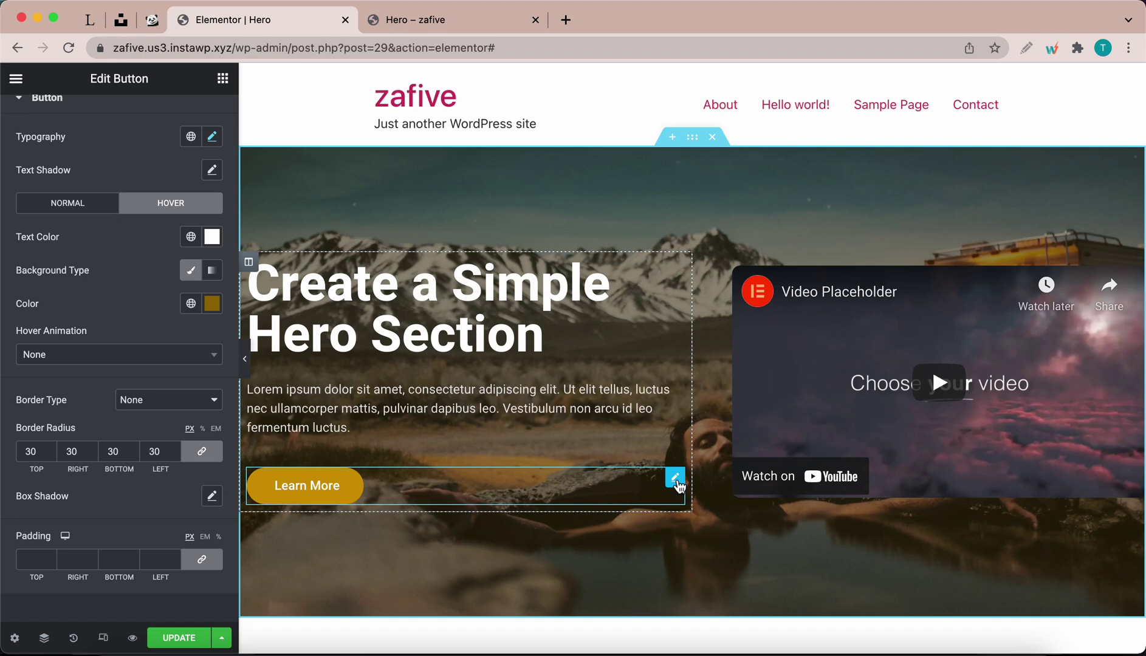
- Add an Advanced > Transform hover scale of 1.1 to the Learn More button
scroll(107, 282, "up", 2)
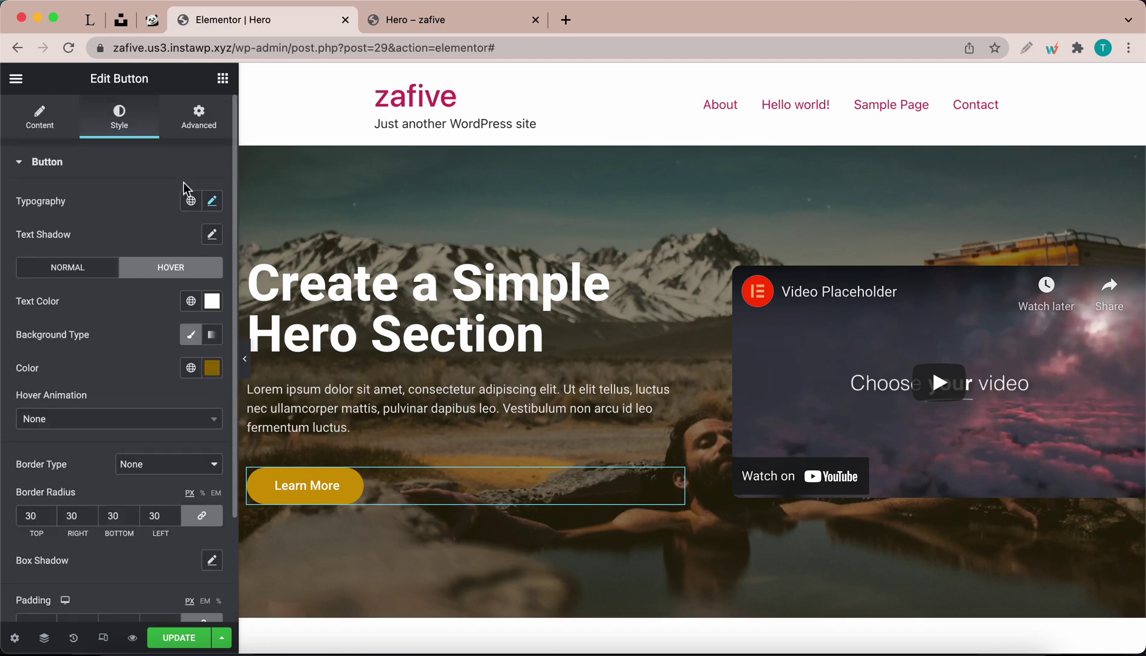
left_click(199, 125)
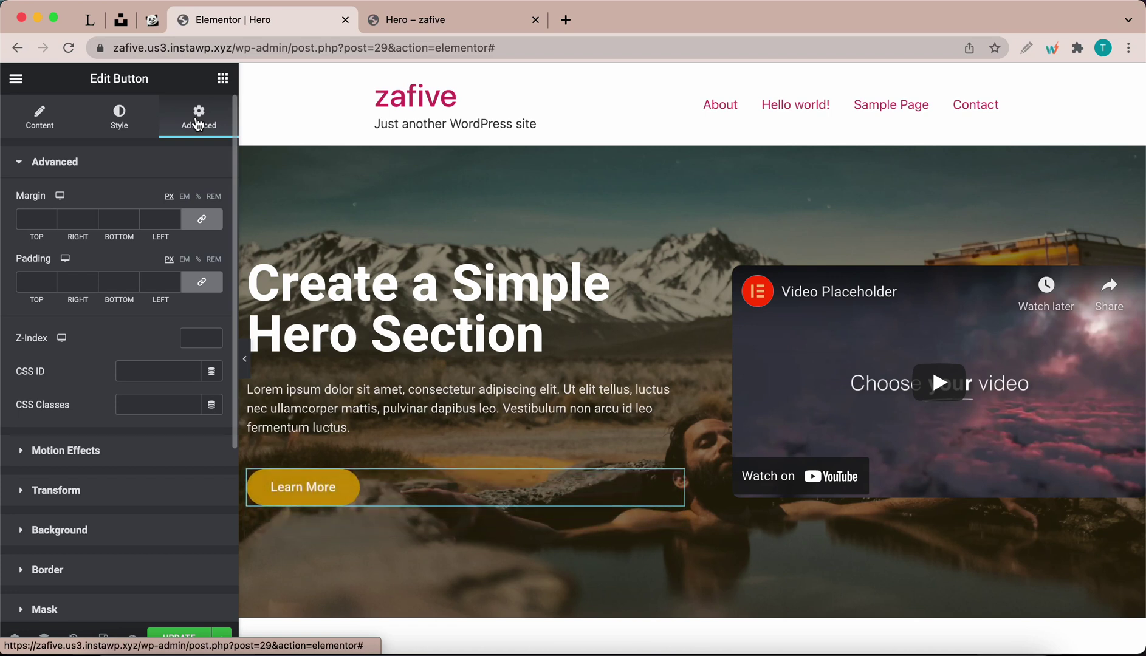
left_click(23, 496)
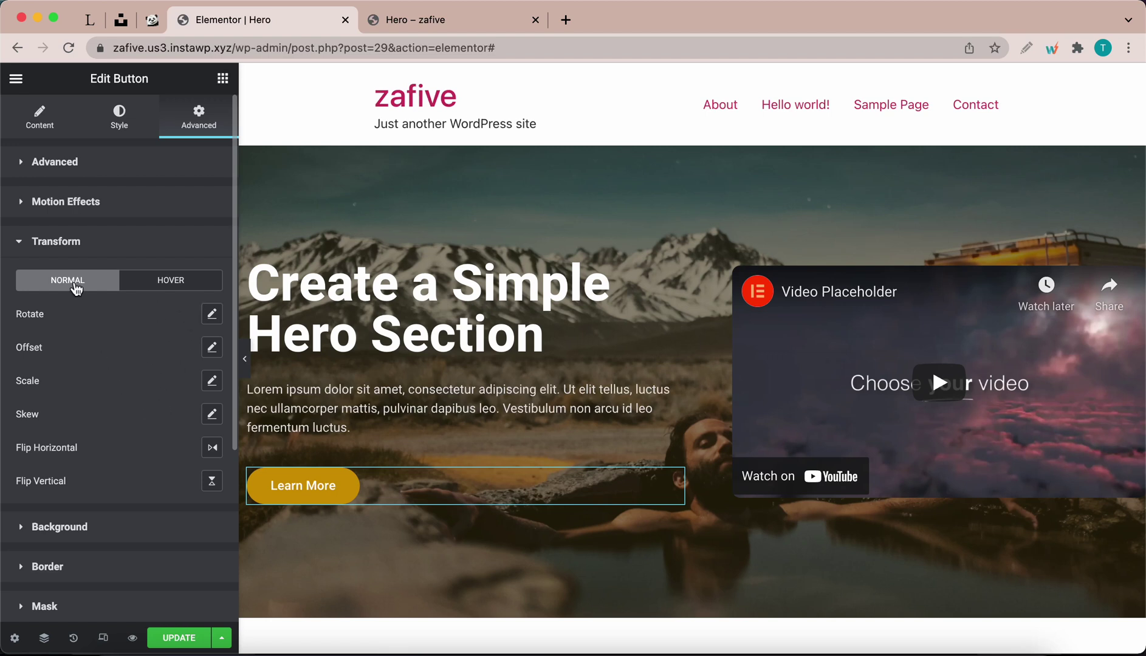
left_click(154, 294)
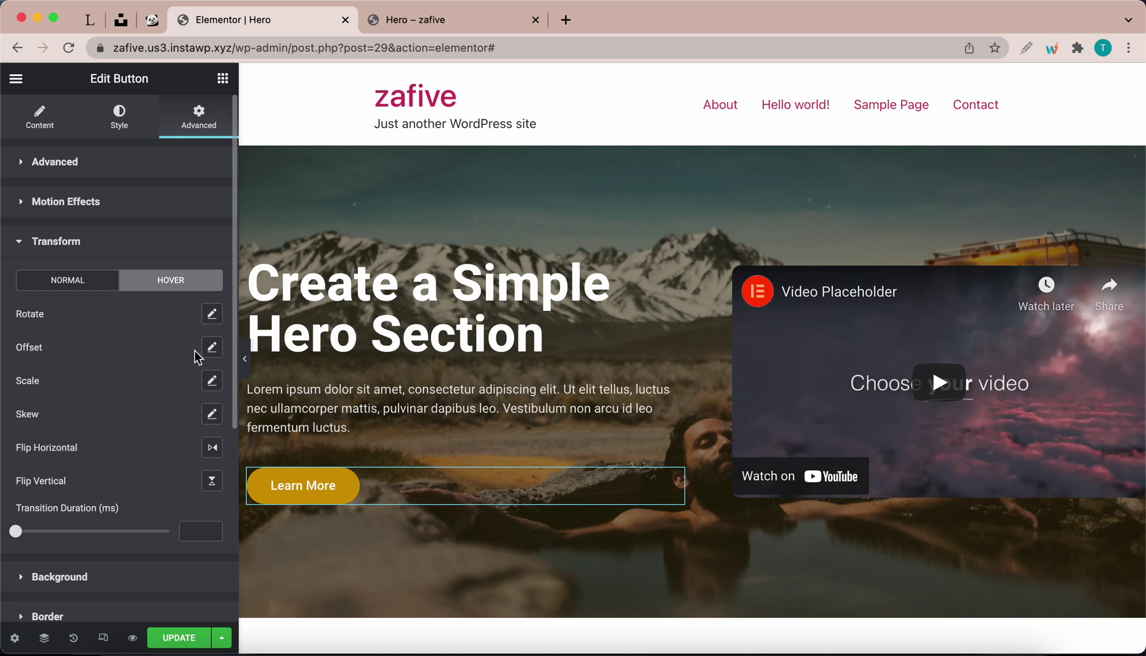
left_click(213, 383)
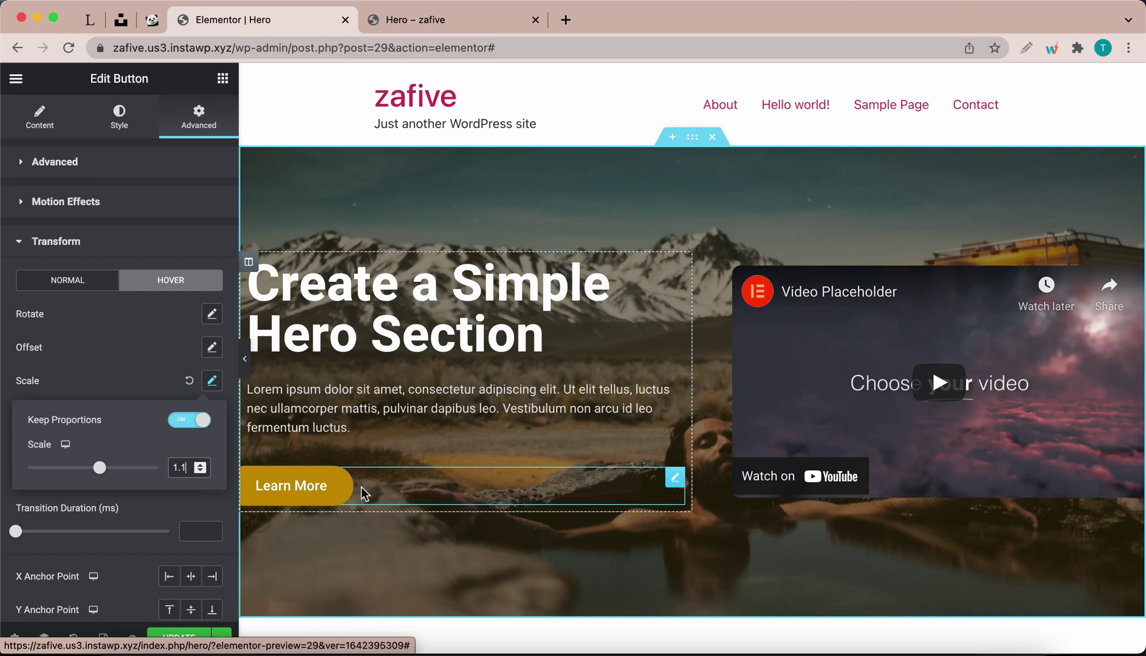
left_click(196, 498)
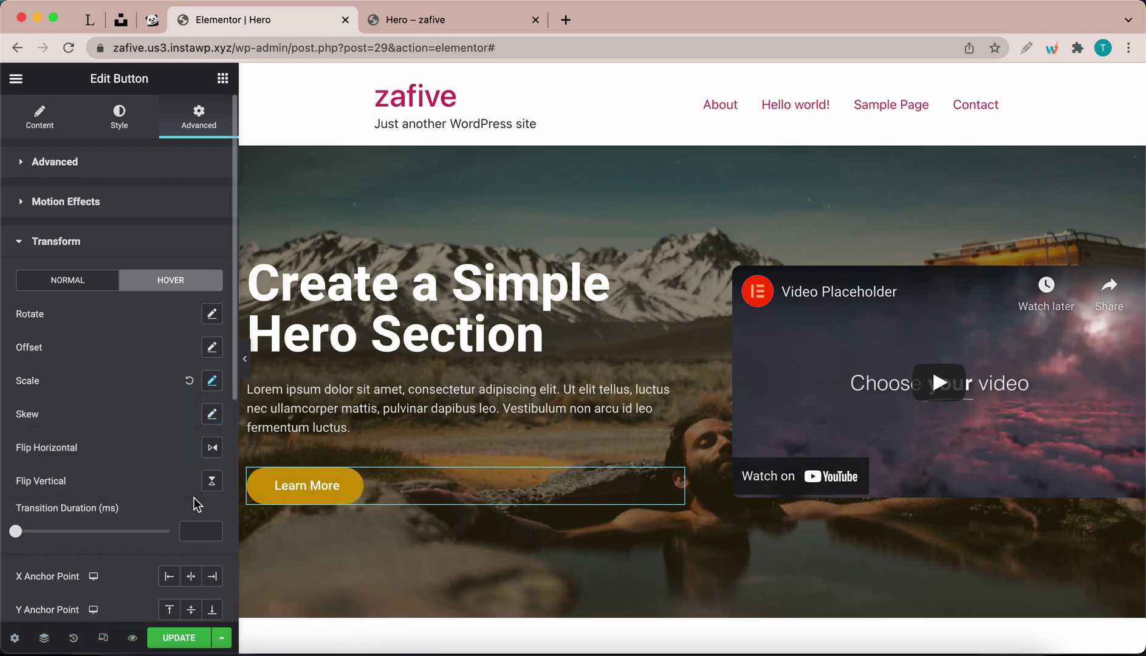
scroll(180, 497, "down", 1)
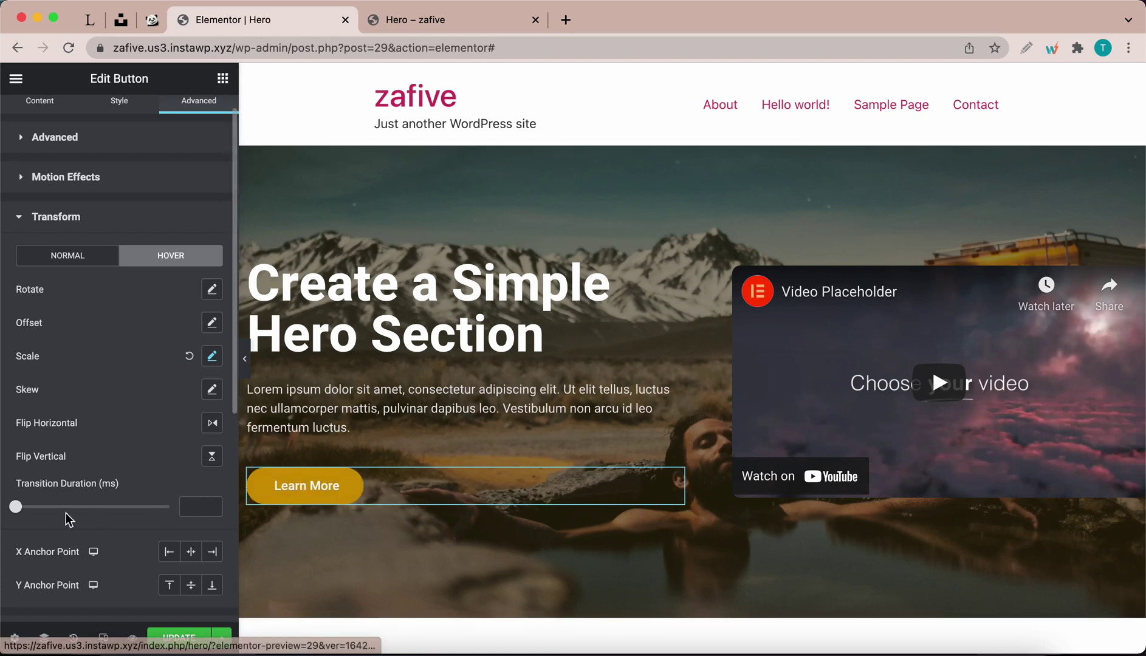
- Adjust the hover Transition Duration slider until it reads 714 ms
left_click_drag(19, 515, 87, 519)
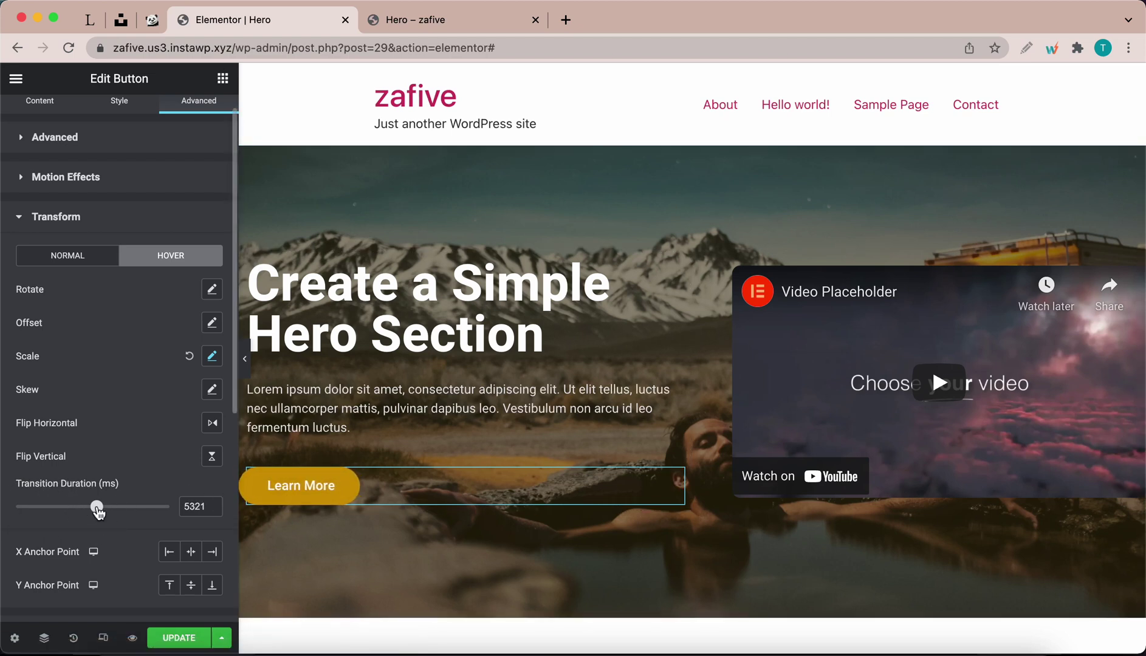
left_click_drag(96, 508, 31, 510)
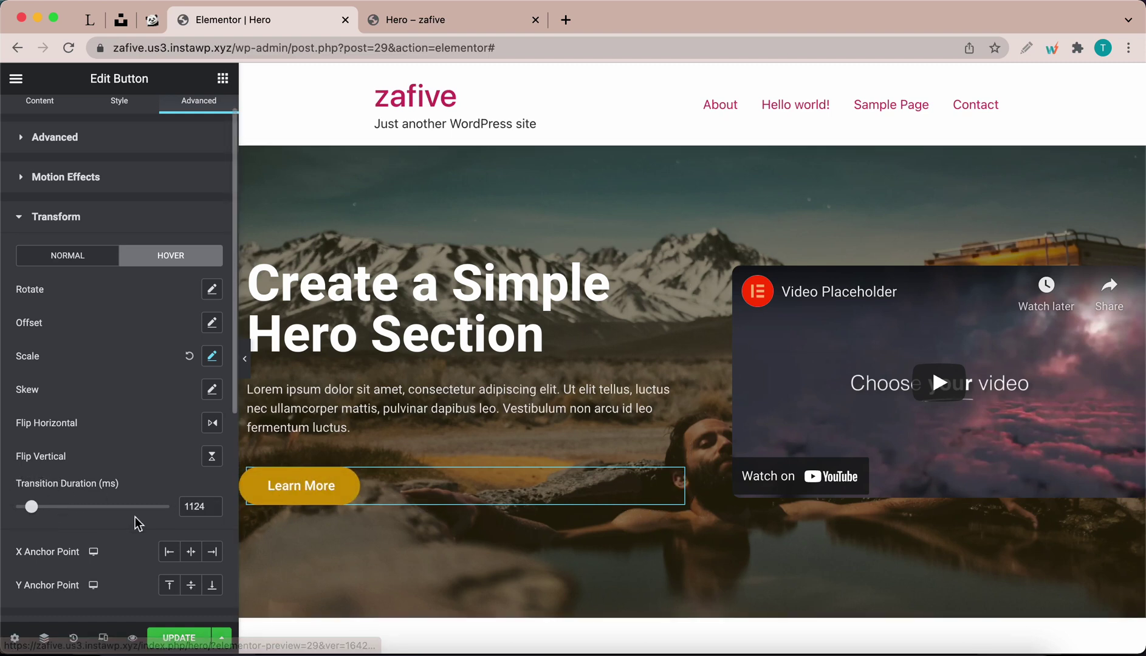
left_click_drag(37, 513, 32, 514)
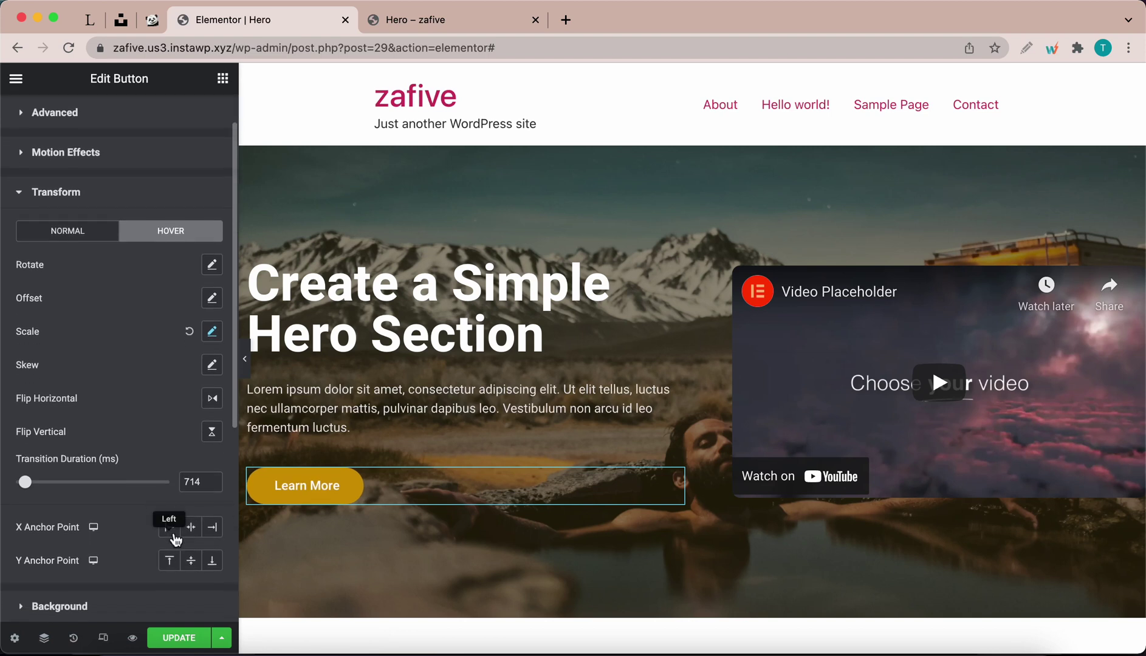
- Set the hover transform anchor to X Left and Y Center, after trying Right and Center
scroll(176, 540, "down", 1)
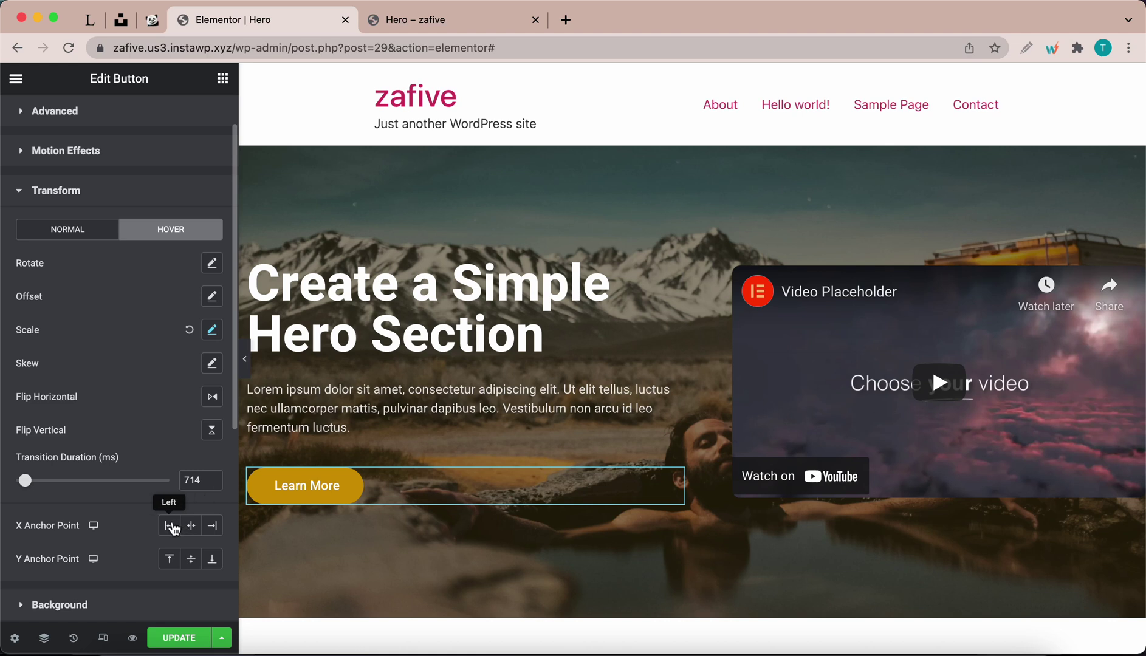
left_click(173, 529)
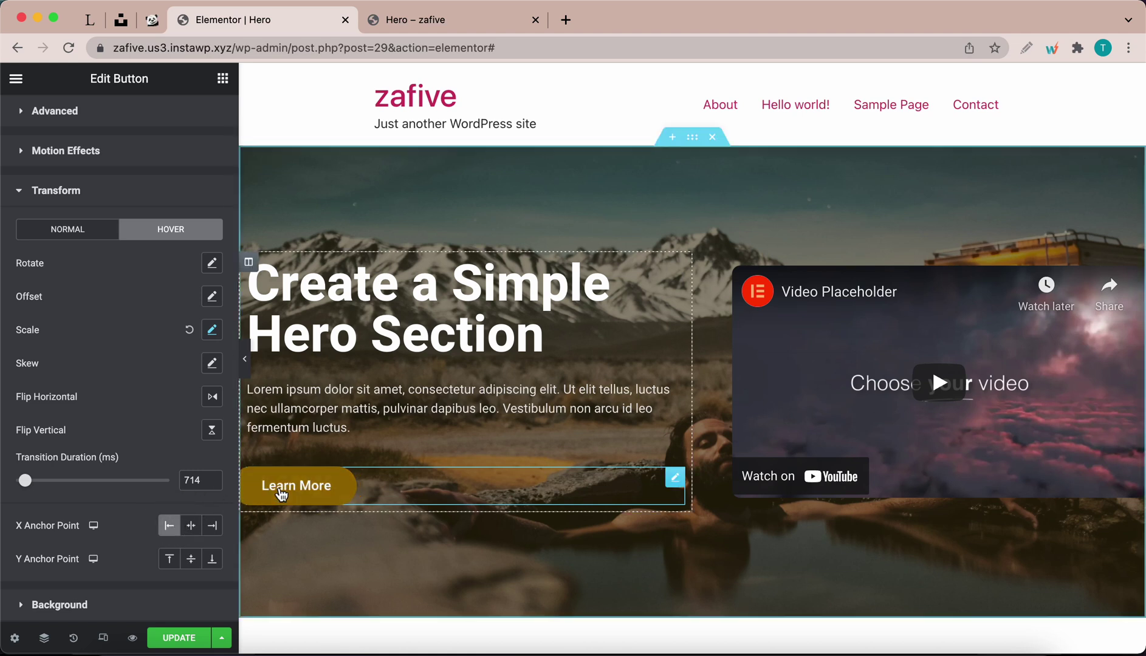
left_click(194, 562)
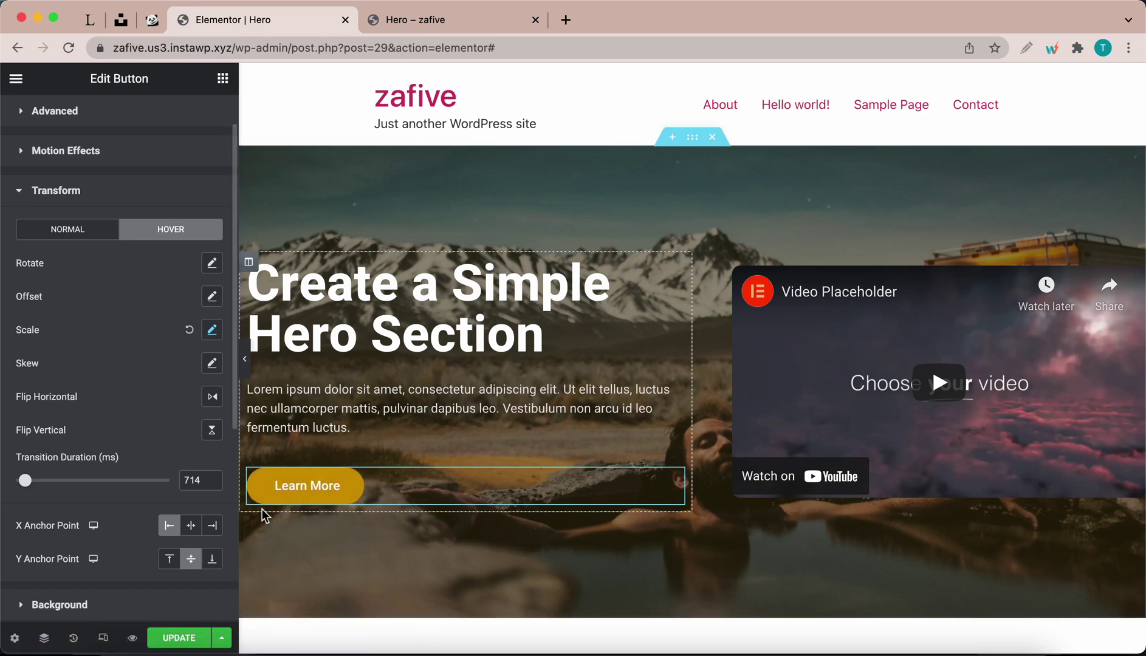
left_click(213, 527)
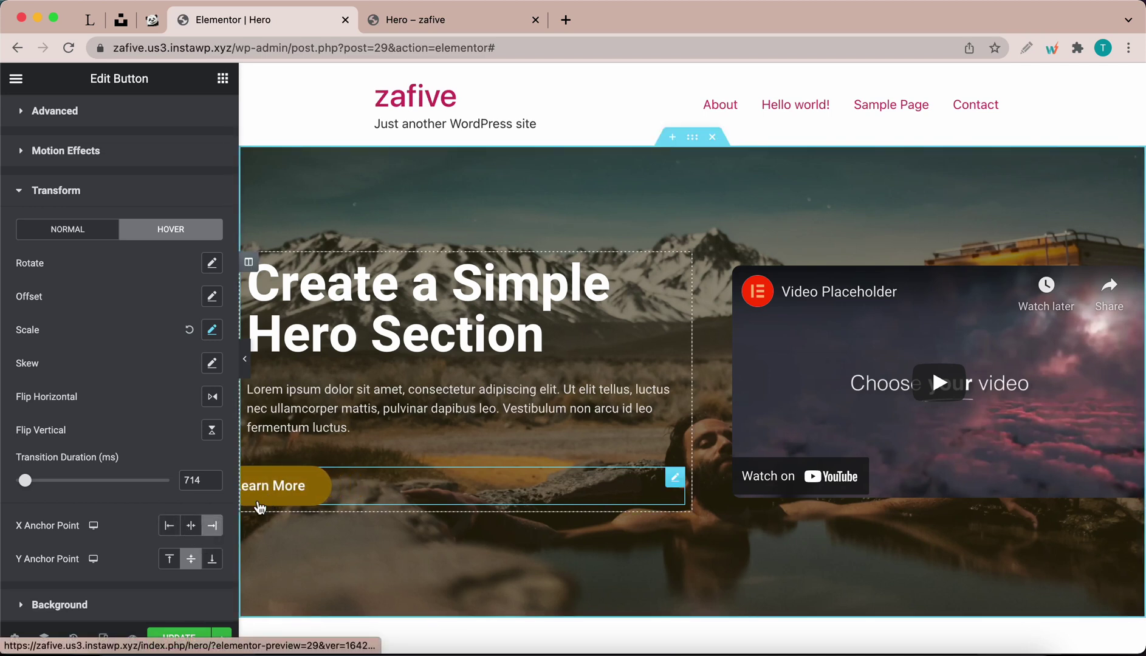
left_click(191, 526)
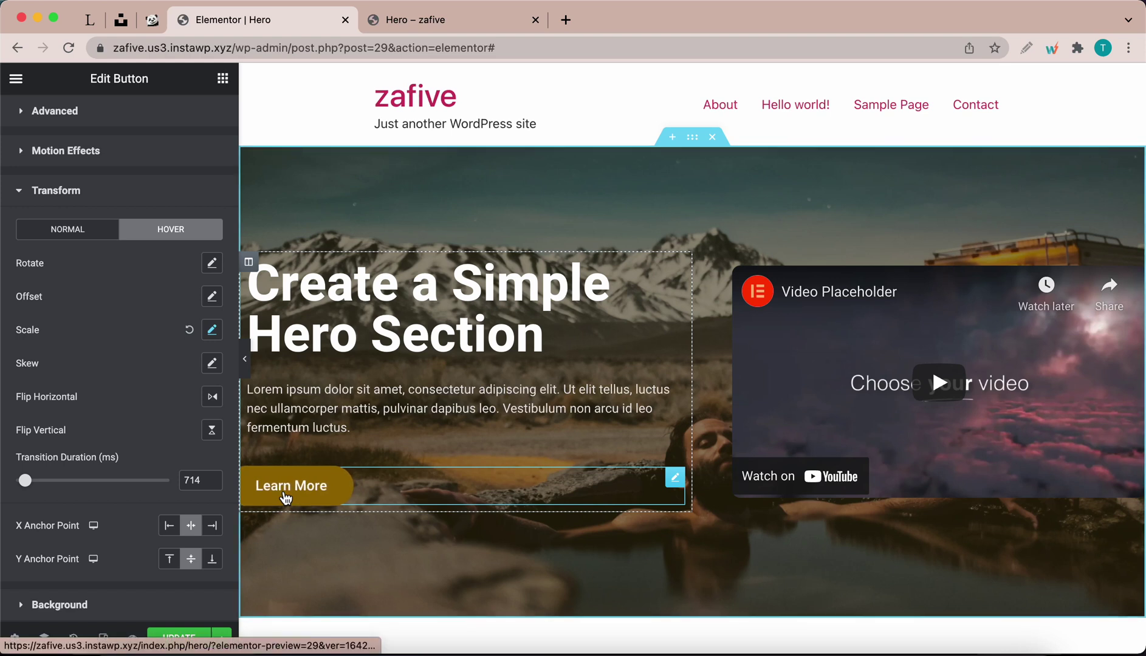
left_click(169, 526)
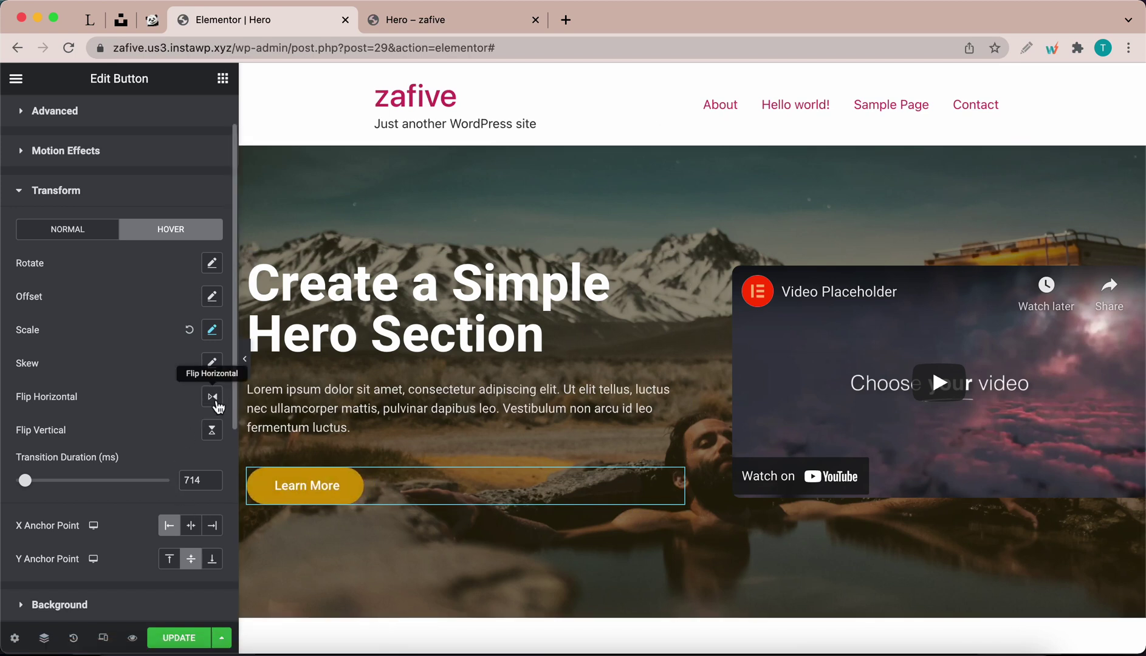
- Change the button's hover scale to 1.05 and open the live page preview
left_click(213, 331)
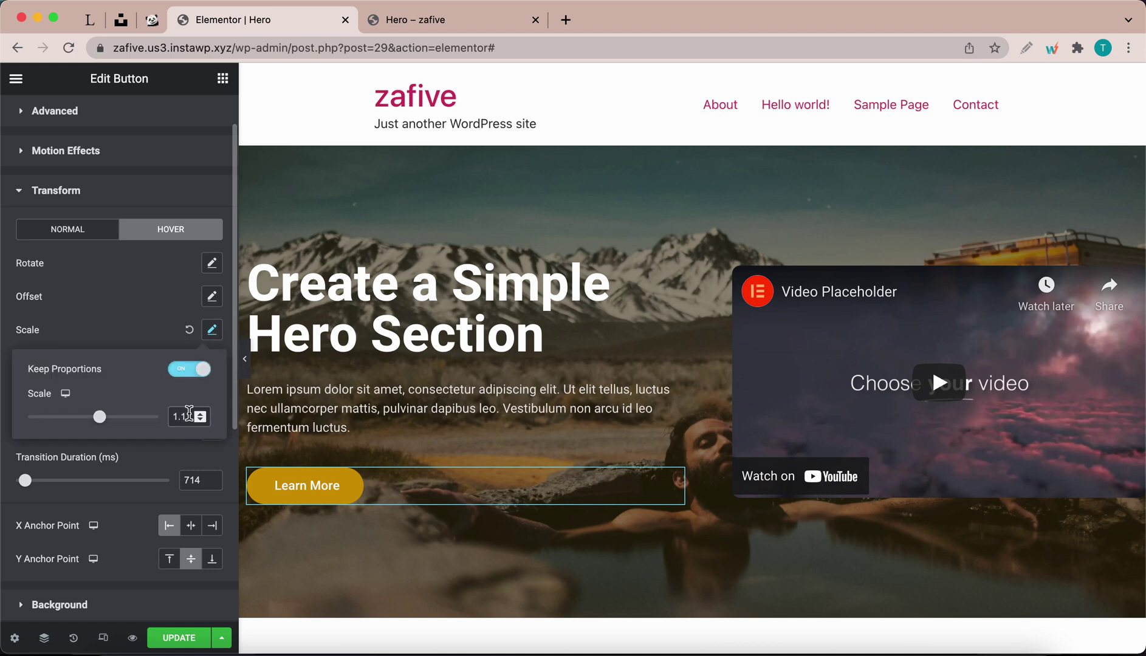
key("BackSpace")
type("05")
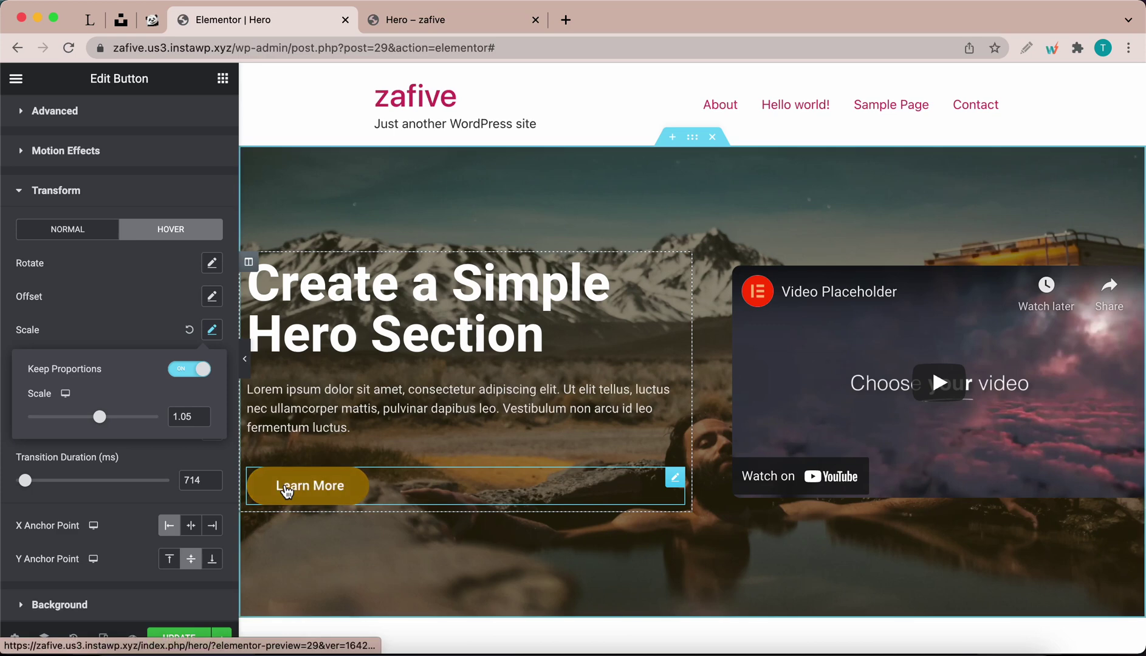
left_click(134, 640)
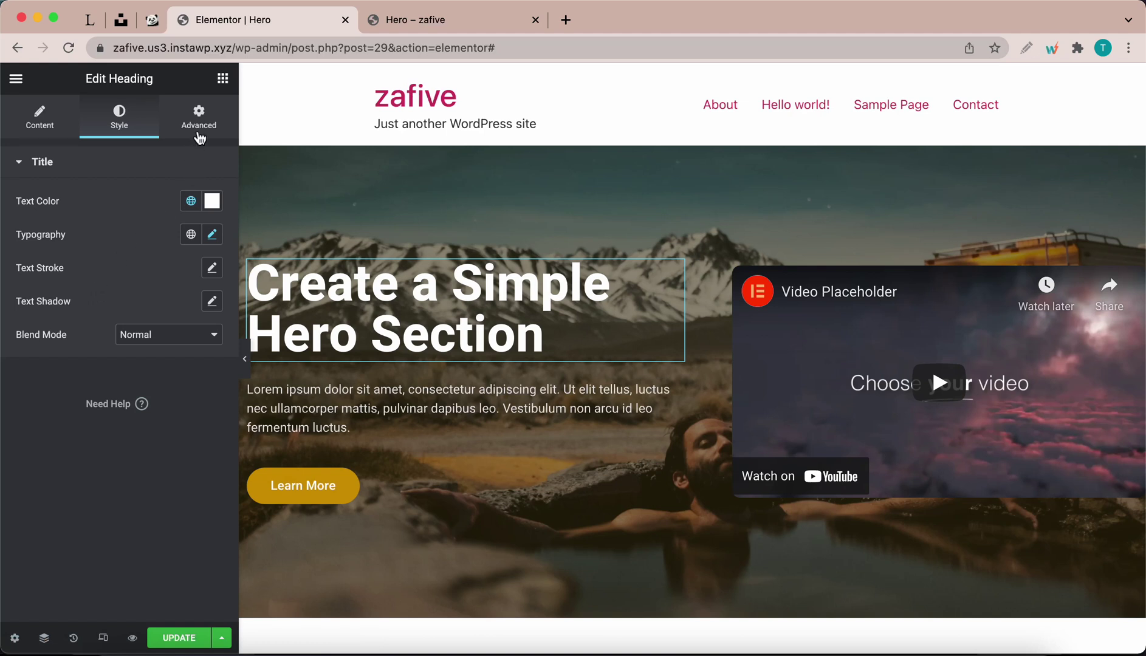
- Open the hero heading's Advanced > Transform settings for the Hover state
left_click(199, 139)
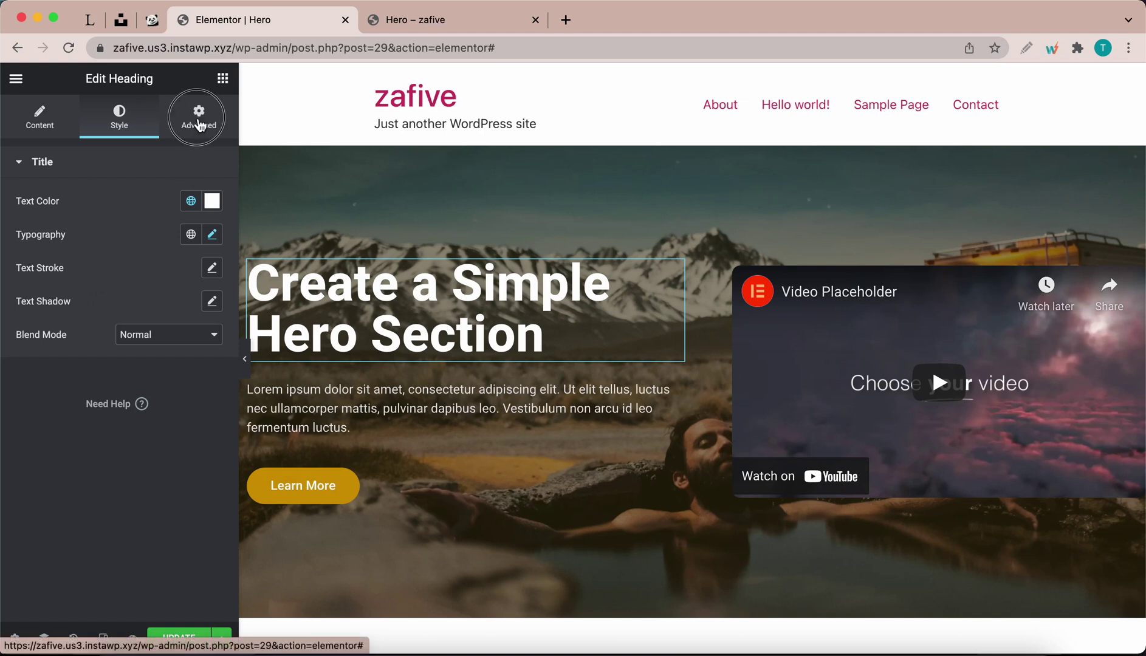
scroll(94, 480, "down", 1)
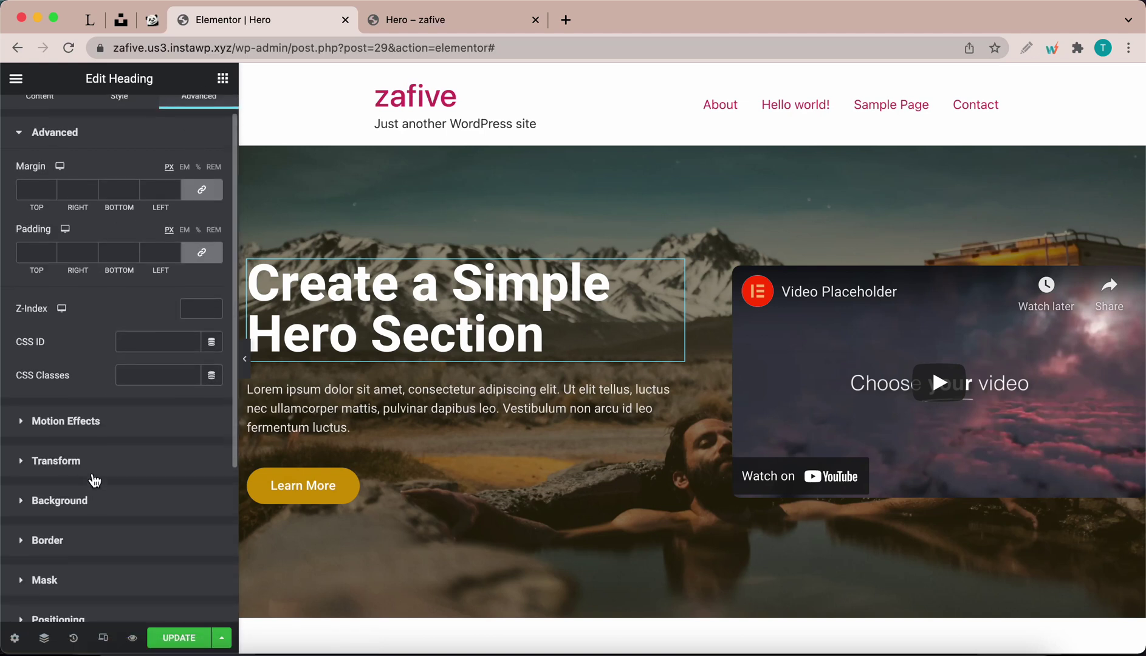
left_click(56, 460)
left_click(155, 281)
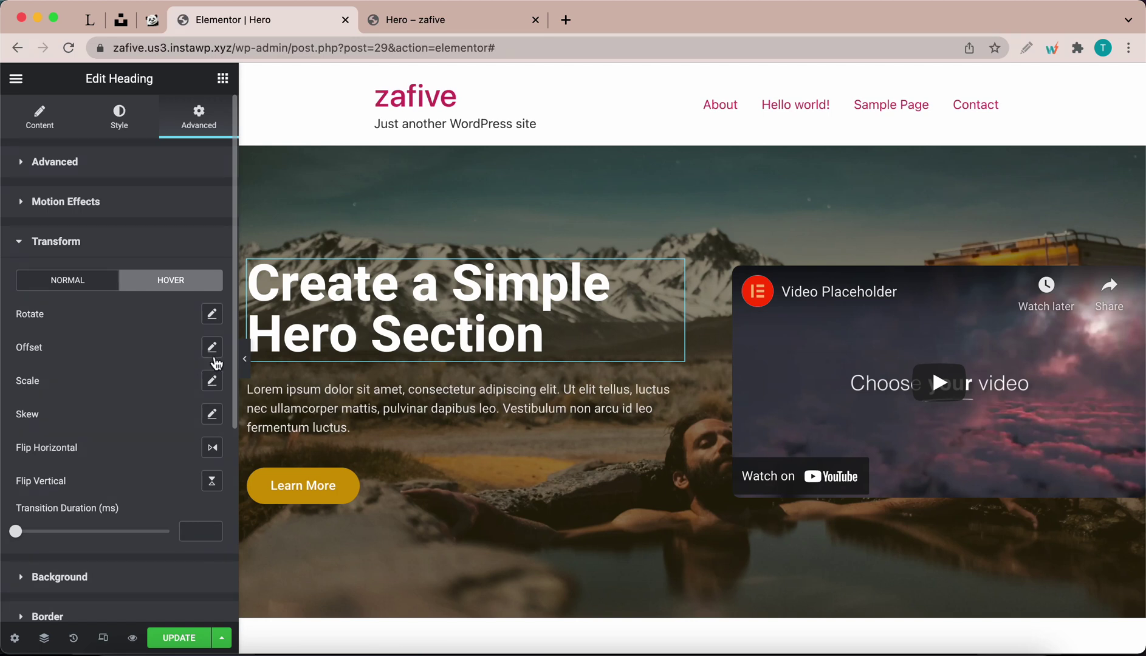
- Try a hover Offset X of 122 then 61 px, then reset the offset to default
left_click(212, 350)
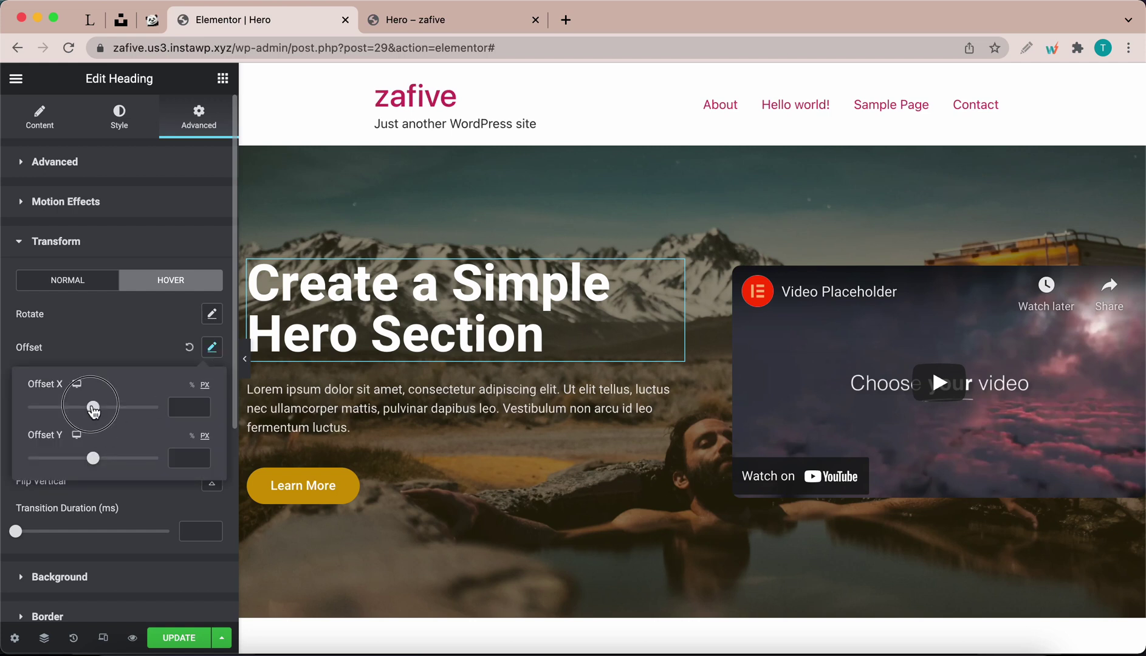
left_click_drag(93, 409, 101, 409)
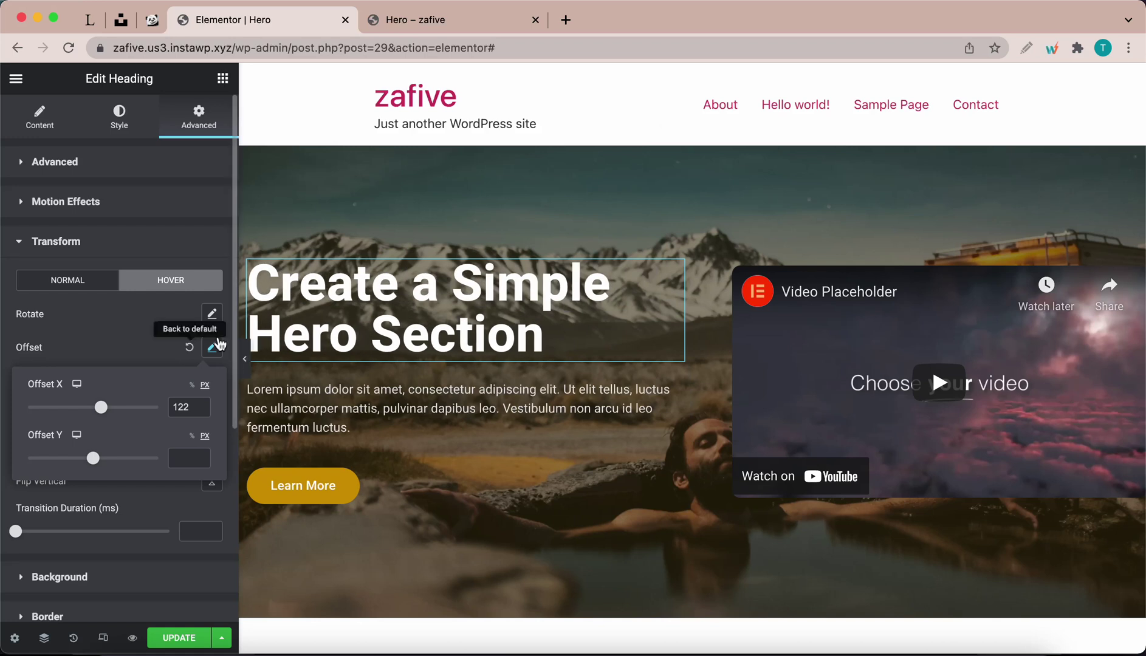
left_click(104, 412)
left_click_drag(104, 413, 97, 411)
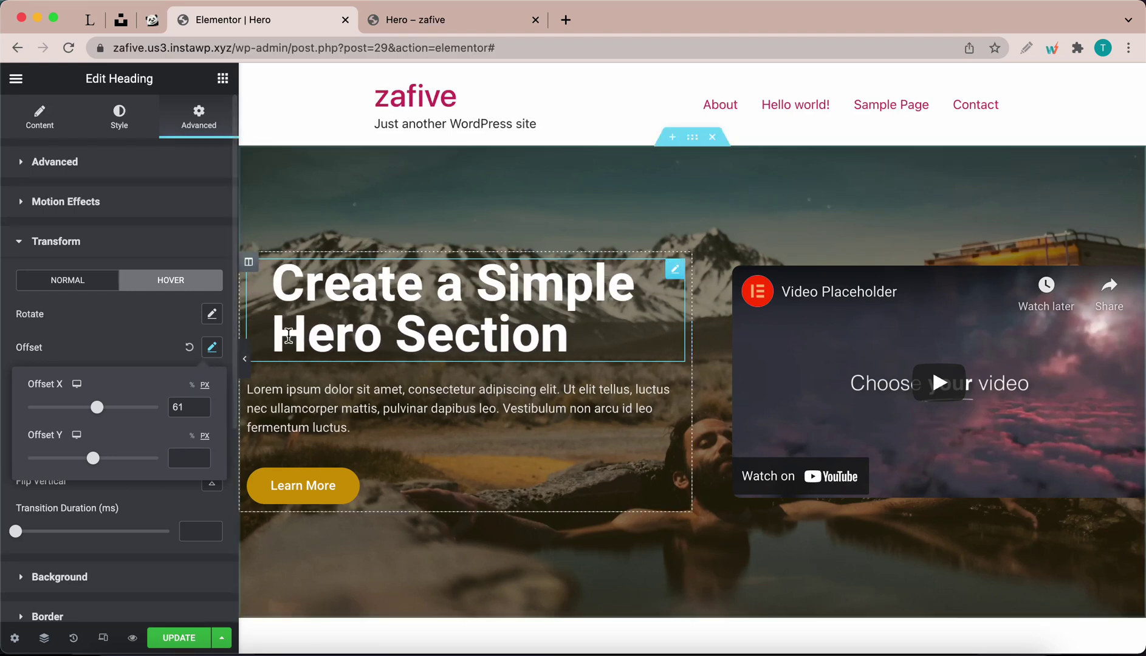
left_click(188, 348)
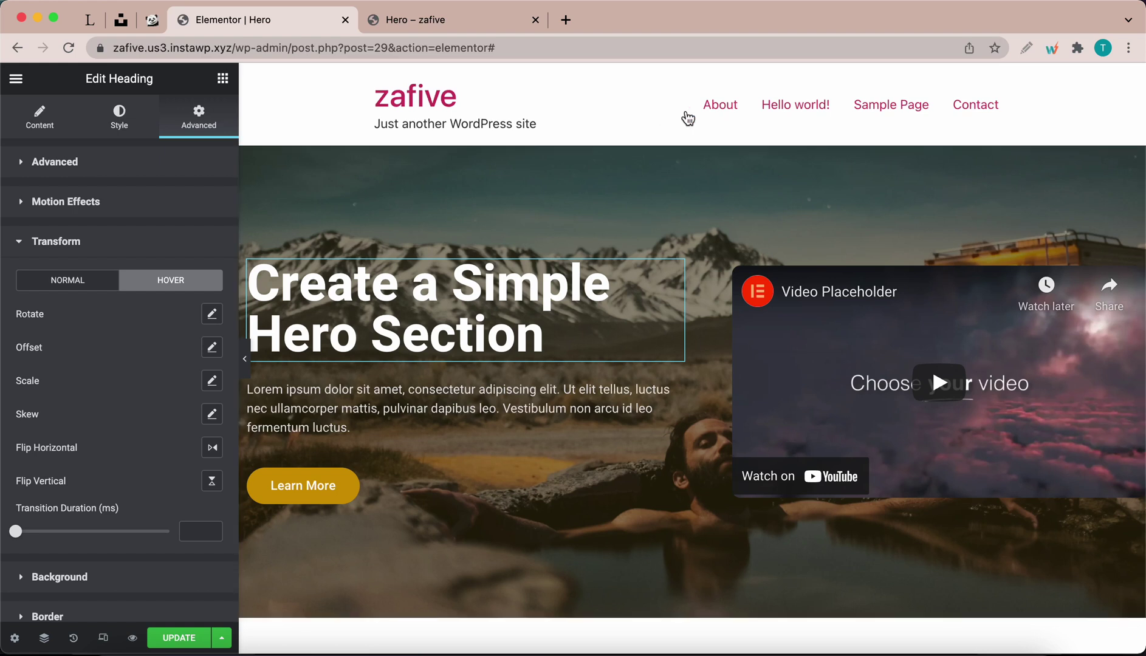
- Select the hero section and show its Style > Background Overlay settings for Hover
left_click(695, 143)
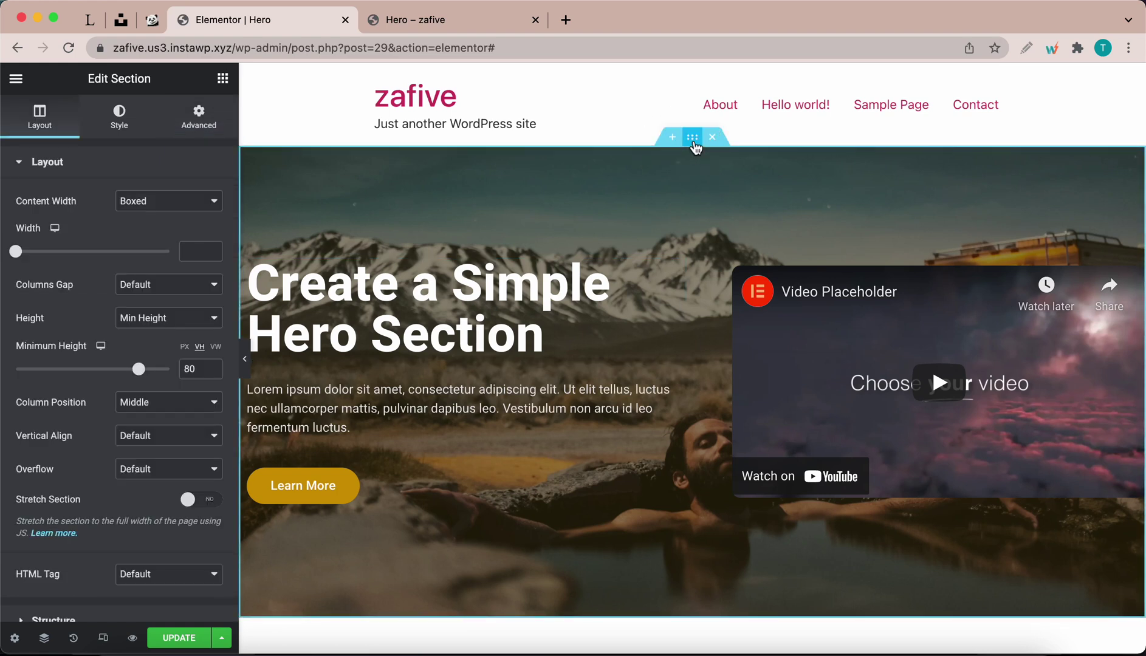
left_click(125, 117)
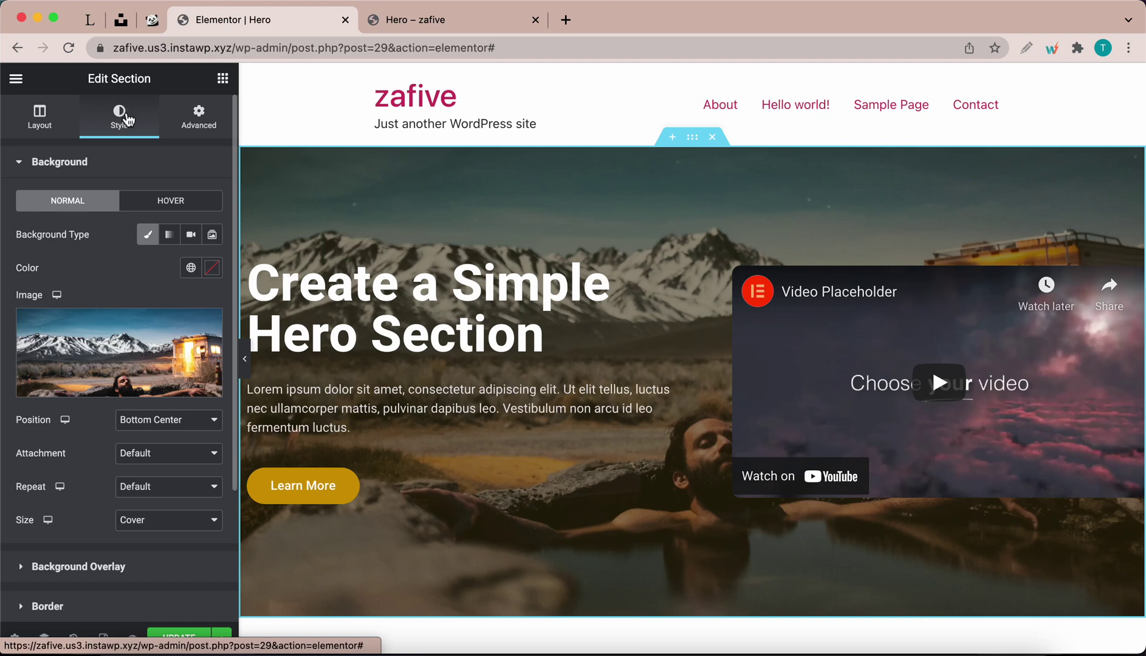
left_click(171, 200)
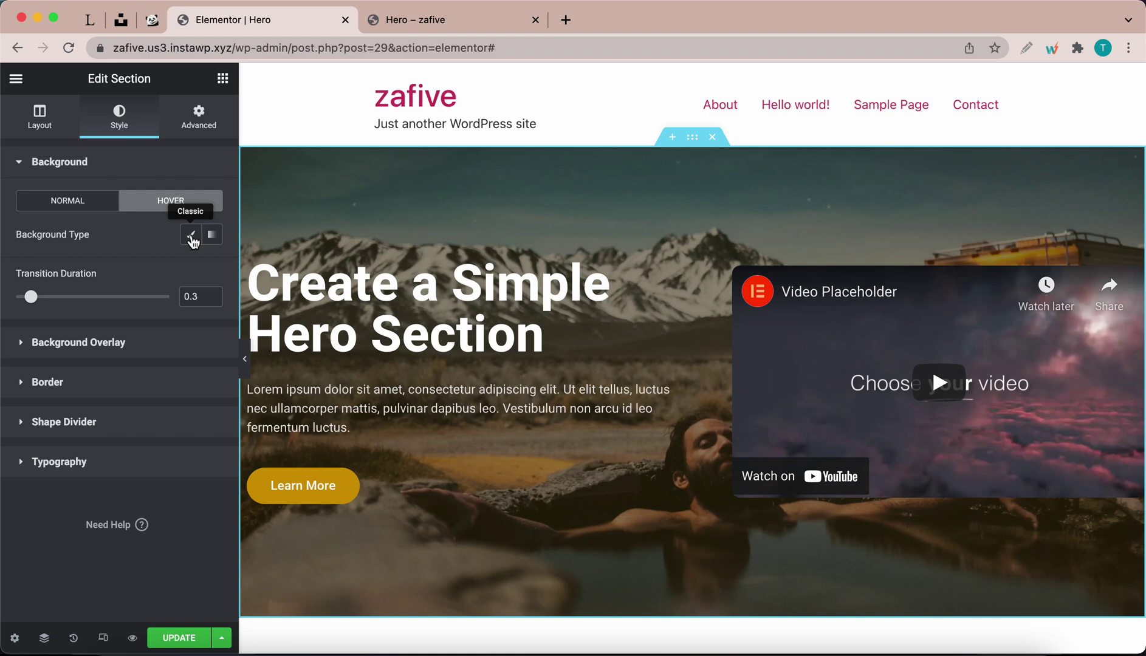
left_click(111, 342)
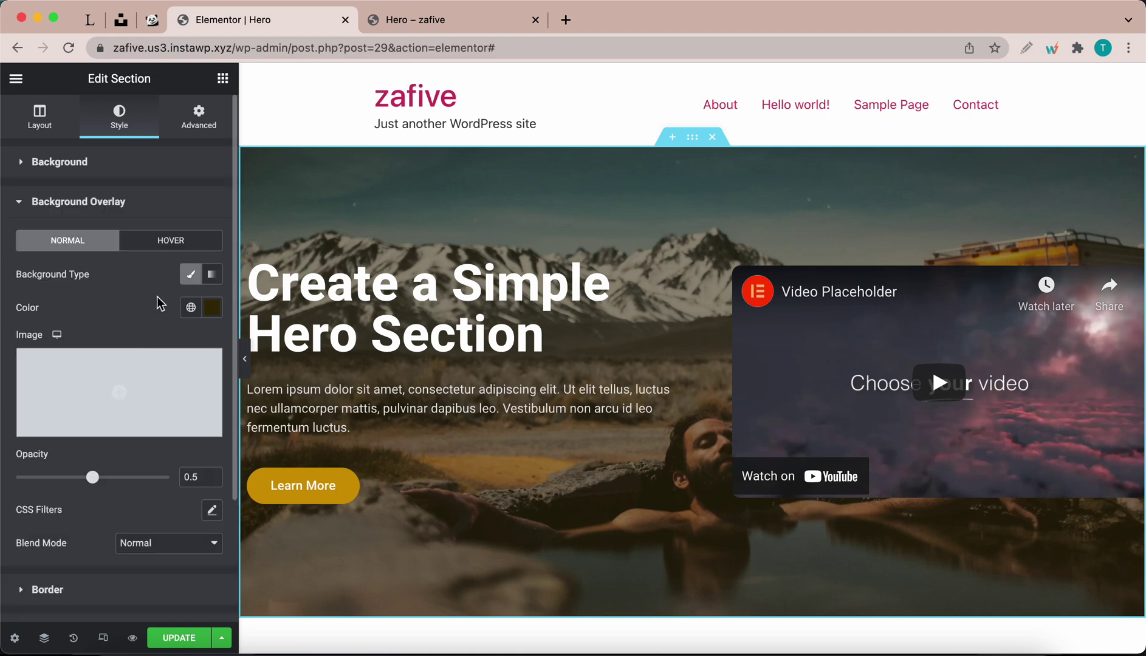
left_click(171, 241)
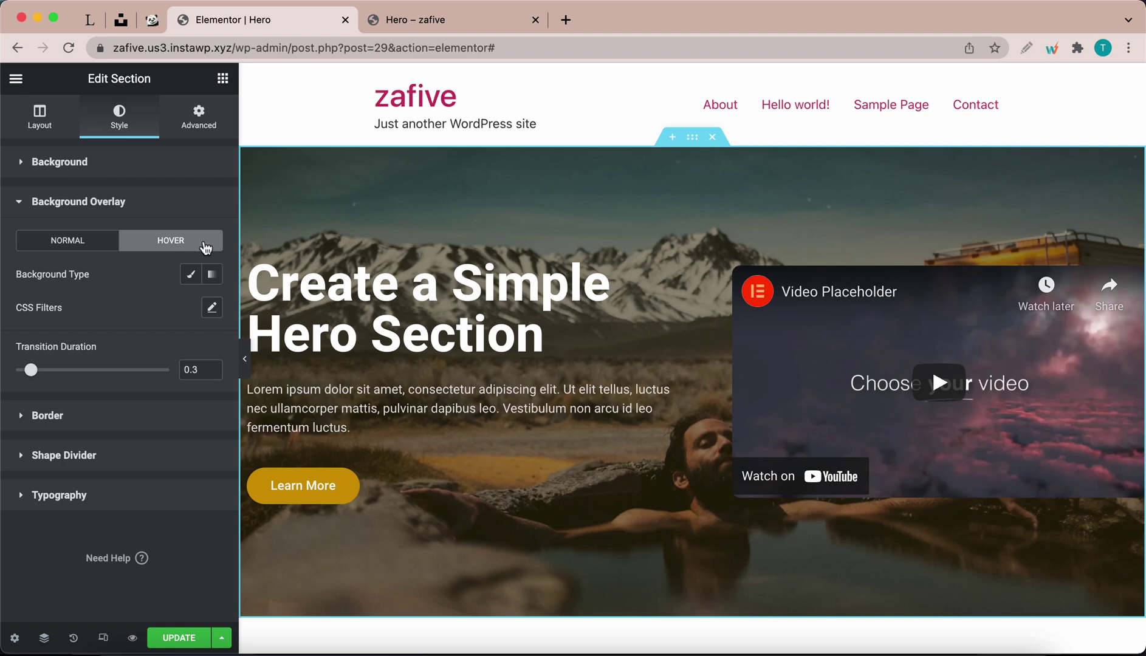
- Make the hover overlay a Classic solid colour sampled from the Learn More button's gold (CF9700)
left_click(192, 278)
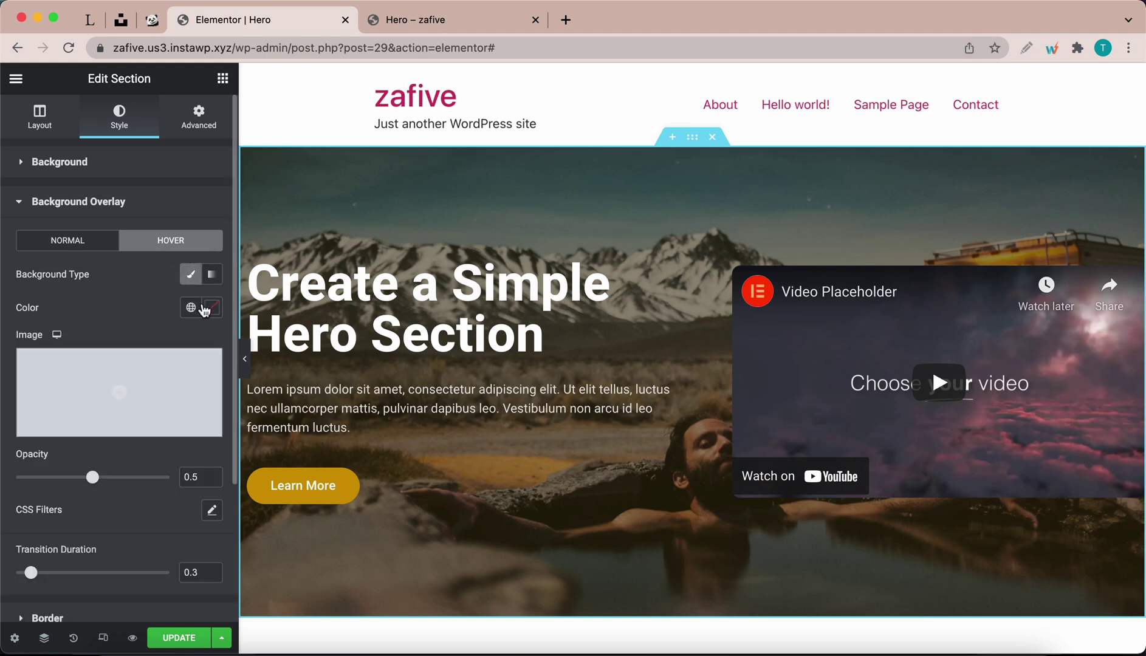
left_click(212, 308)
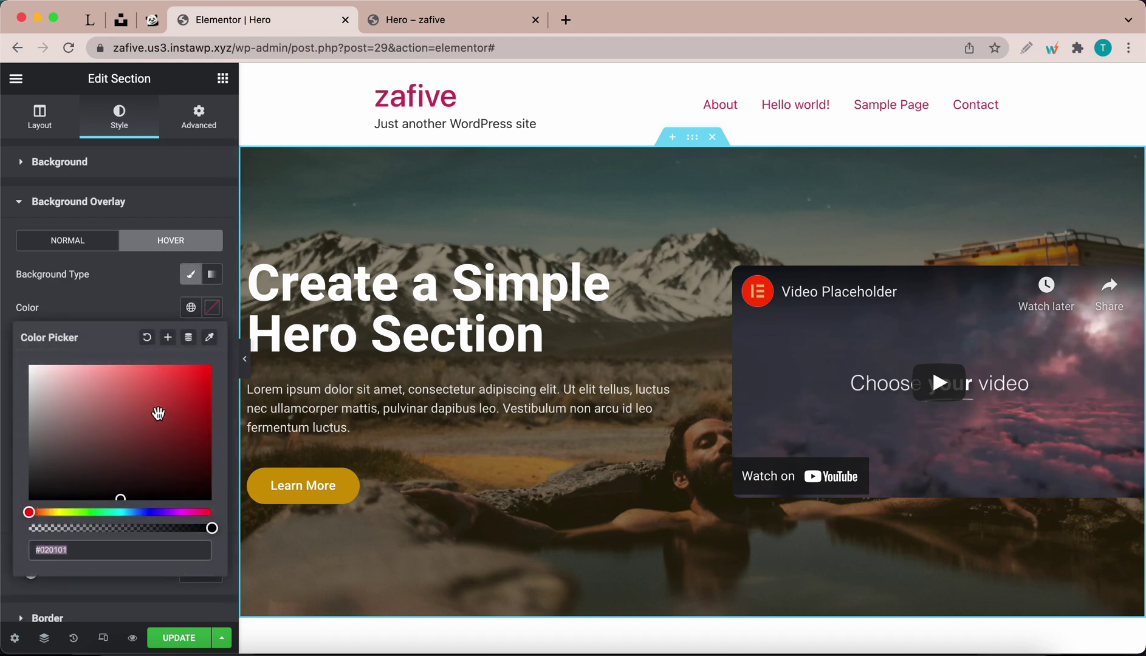
mouse_move(118, 499)
left_mouse_down()
mouse_move(53, 483)
mouse_move(227, 362)
mouse_move(102, 471)
mouse_move(53, 491)
left_mouse_up()
left_click(208, 339)
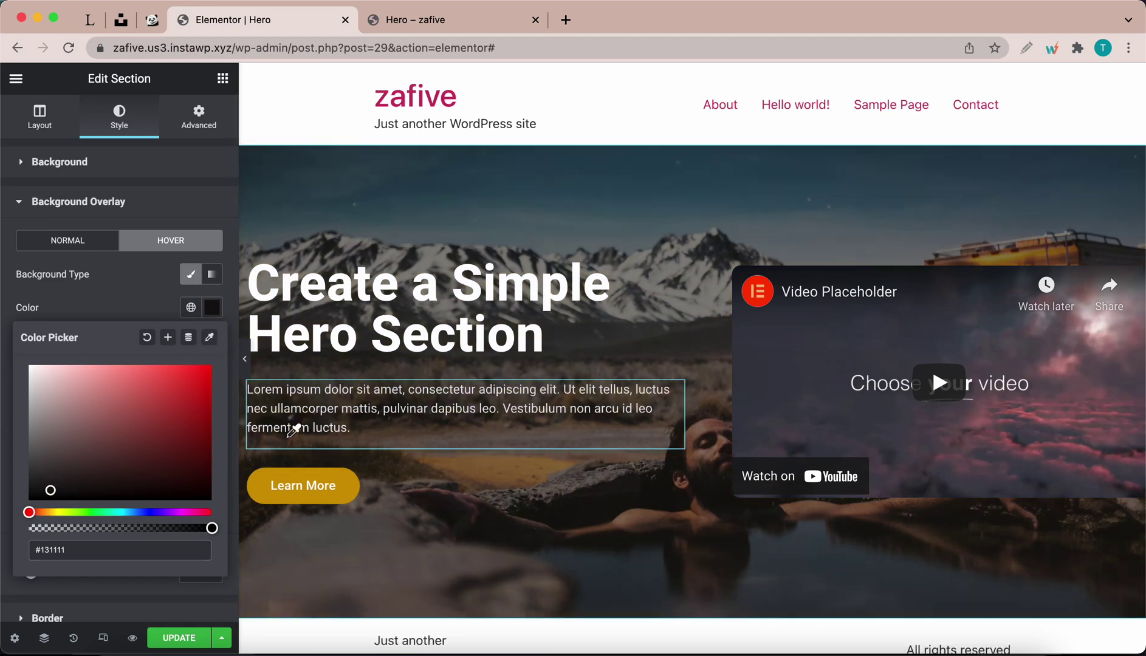
left_click(348, 487)
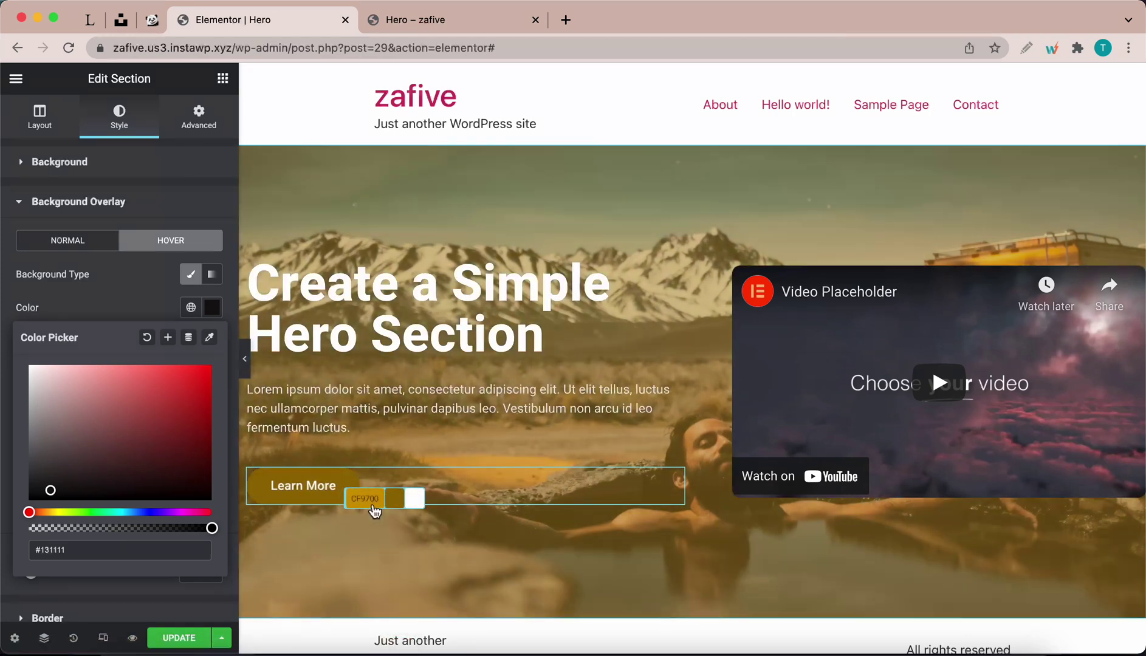
left_click(376, 512)
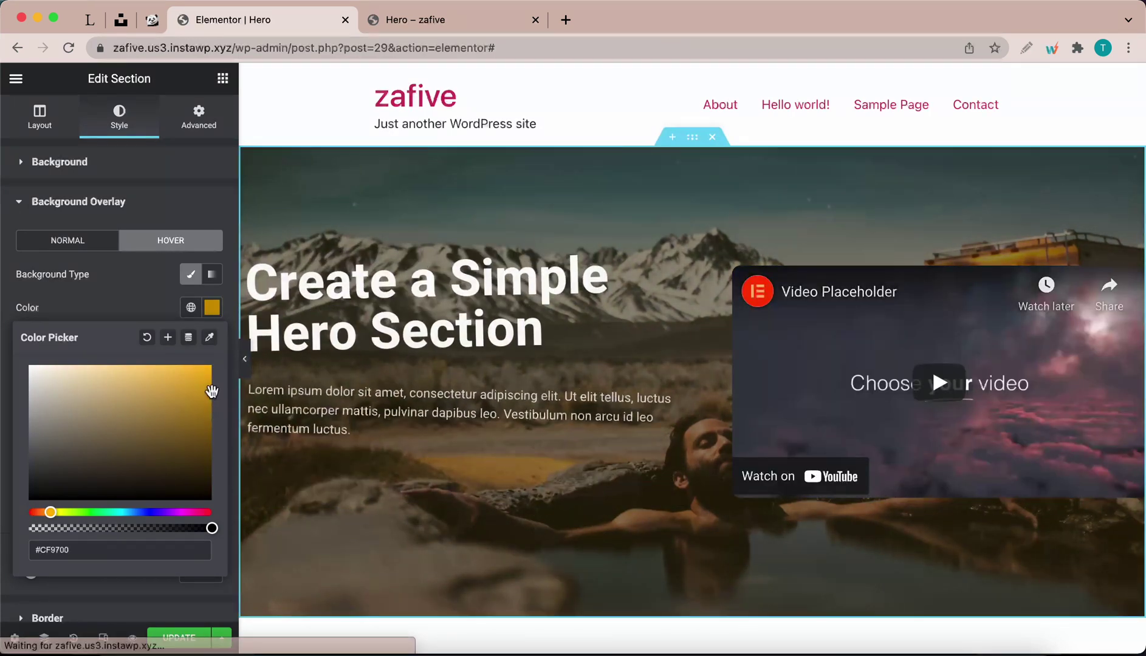
- Darken the overlay colour to deep brown #3F2E01 and set its opacity to 0.81
left_click_drag(210, 384, 208, 480)
left_click(114, 303)
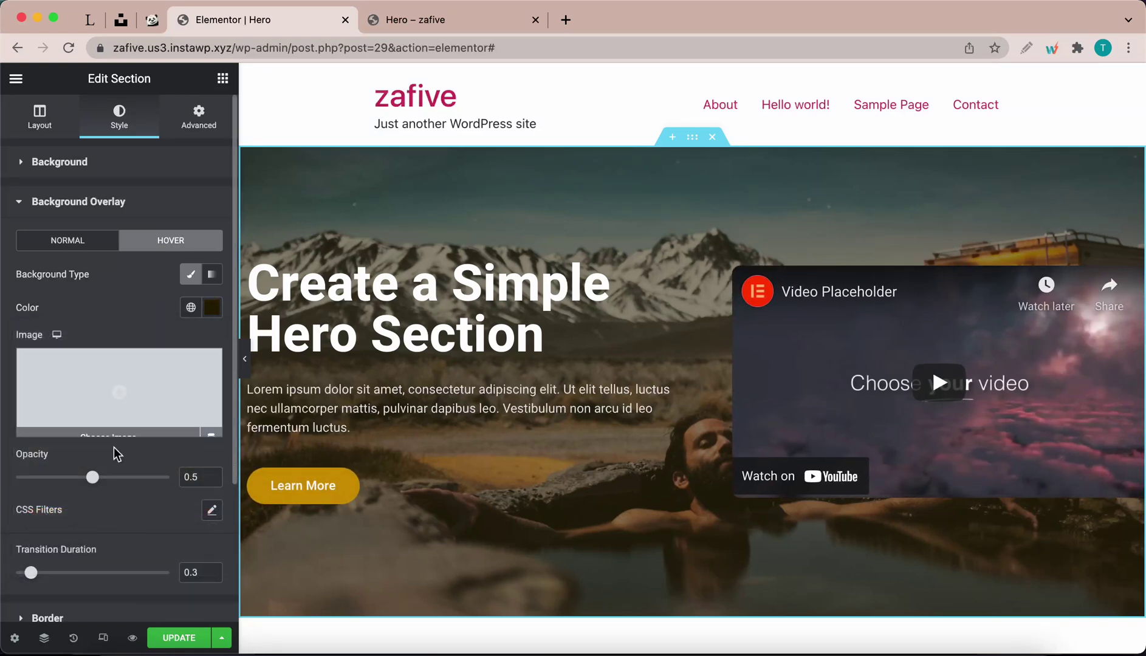
scroll(97, 547, "down", 1)
left_click_drag(100, 468, 144, 474)
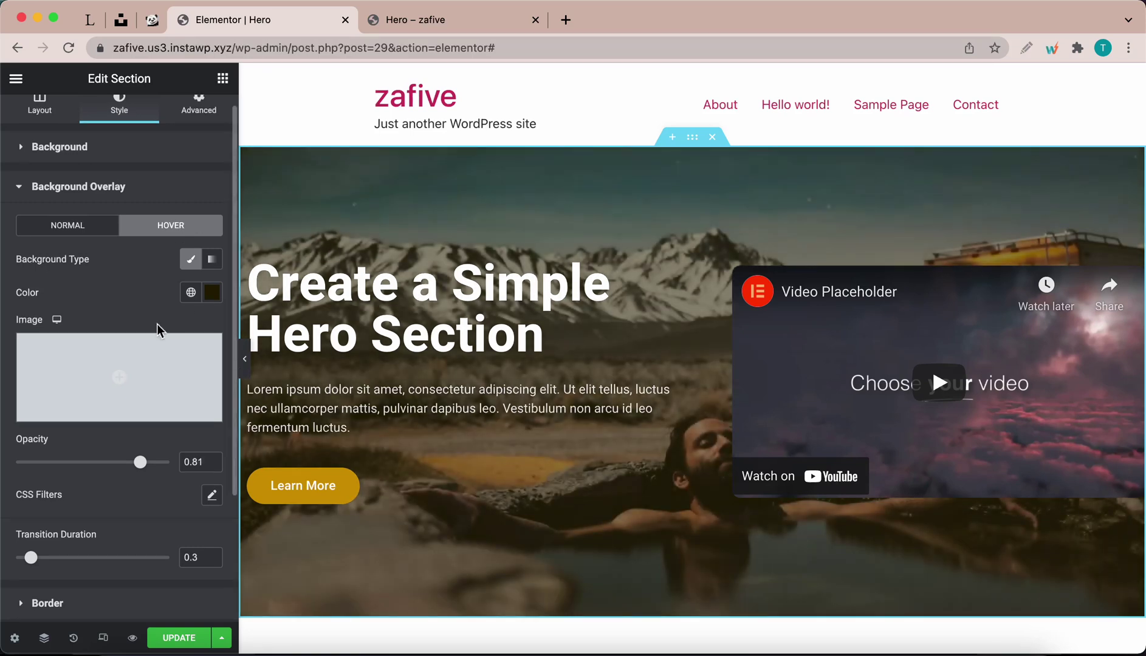
- Preview the Hero page in a new tab to check the darker hover overlay
scroll(159, 331, "down", 1)
scroll(159, 331, "down", 1)
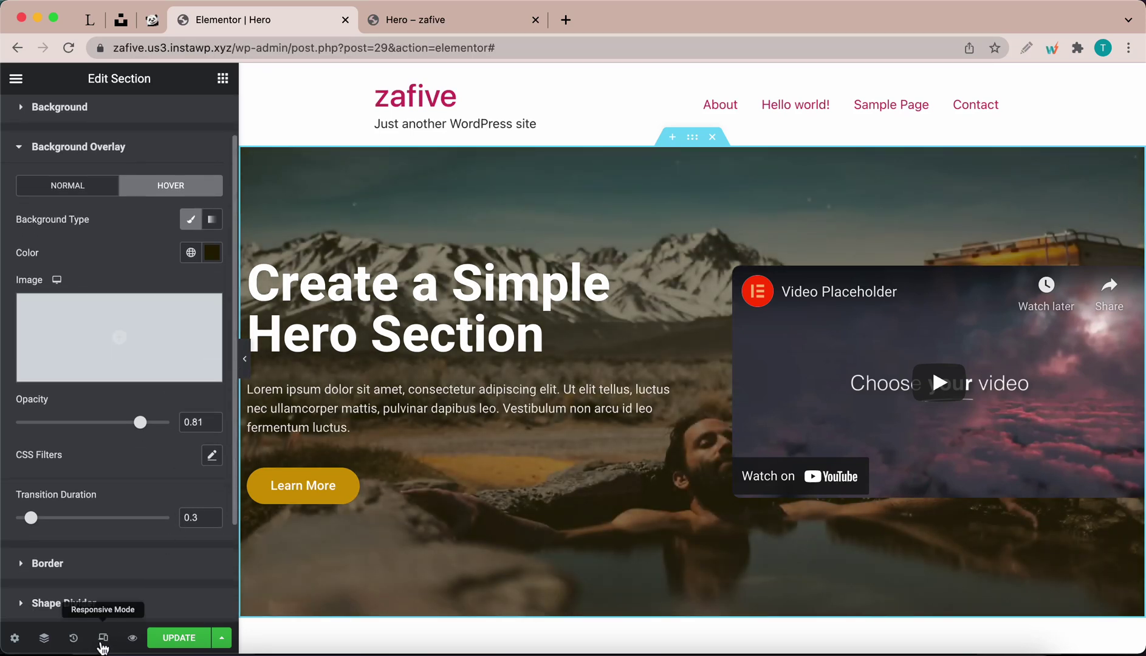
left_click(135, 638)
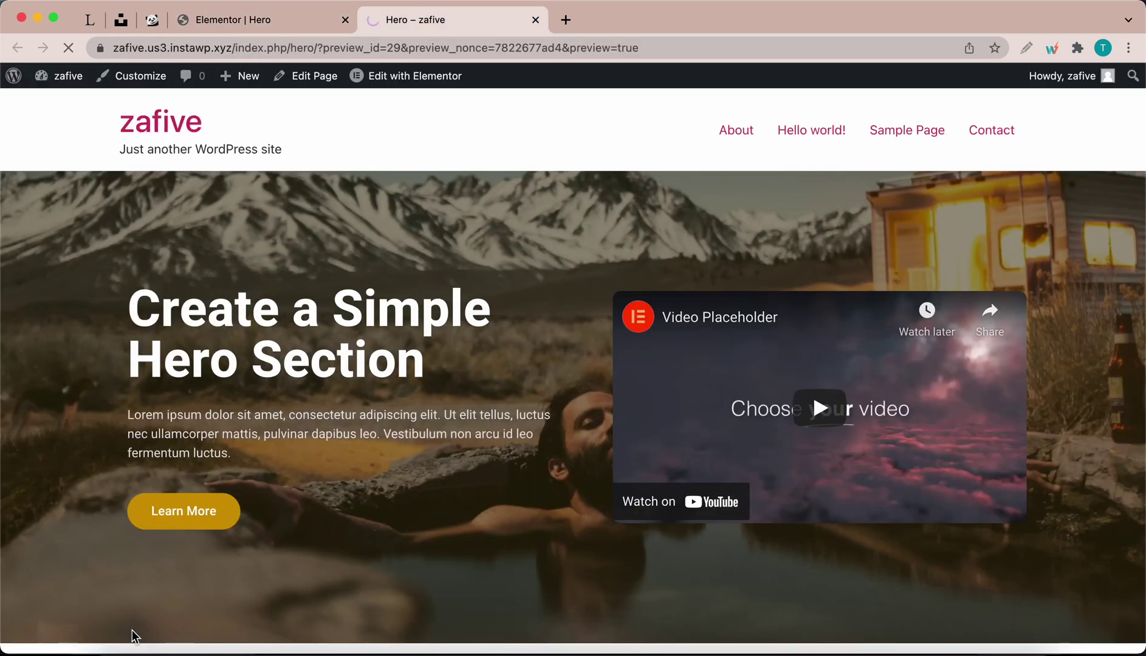